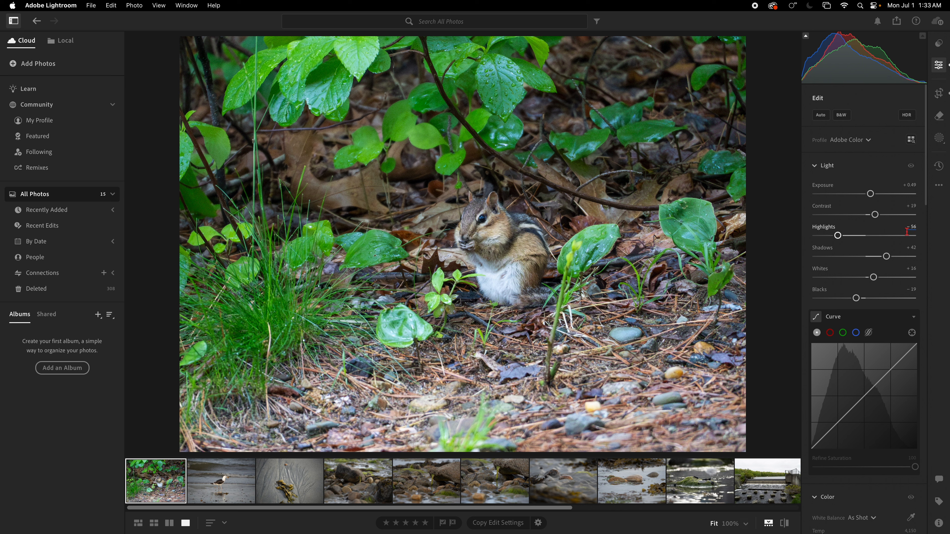
Set the chipmunk photo's Shadows to -1 and shape its tone curve into a gentle S, checking against the original.
drag(887, 258, 865, 259)
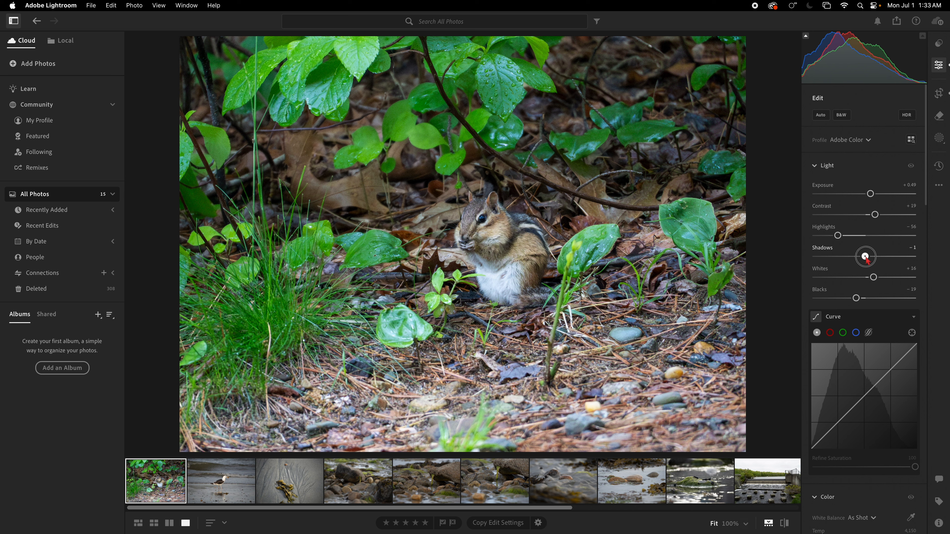
click(829, 435)
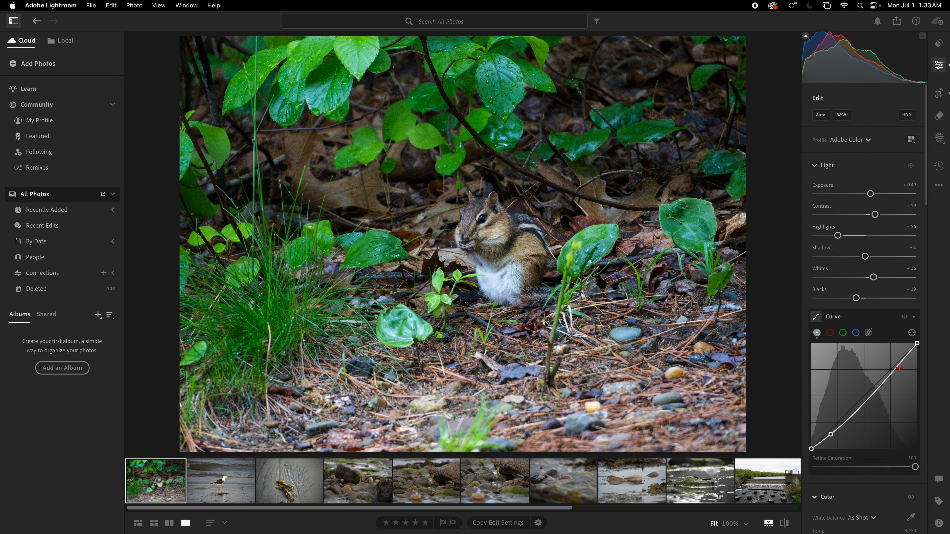
drag(898, 366, 897, 362)
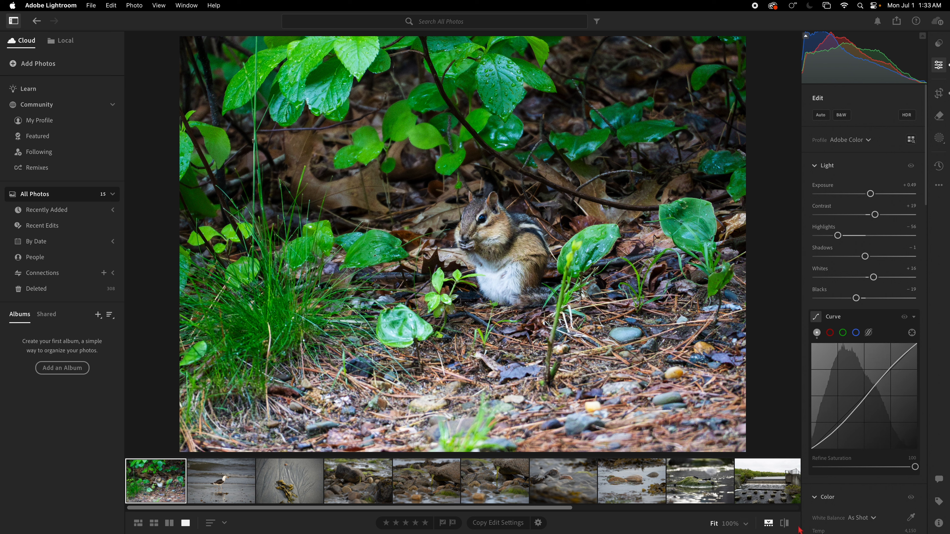
click(784, 523)
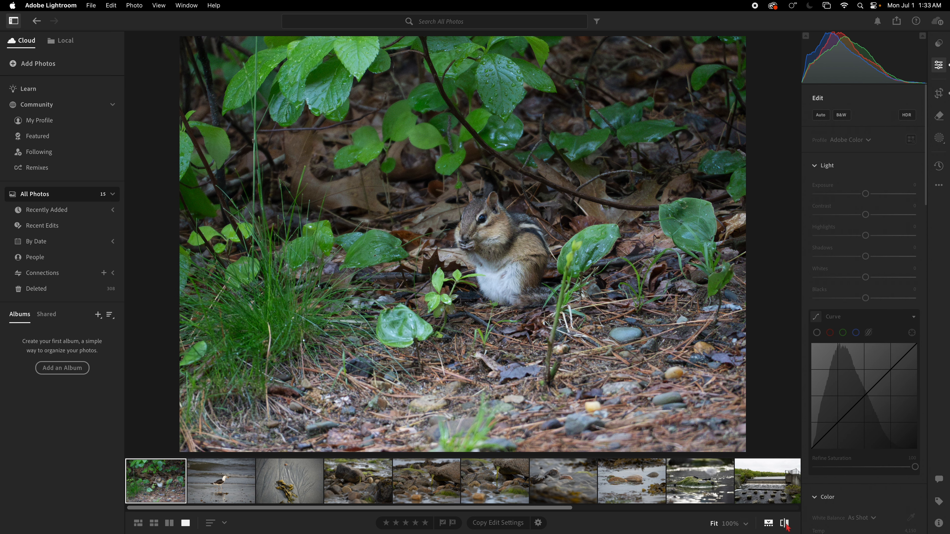
click(784, 523)
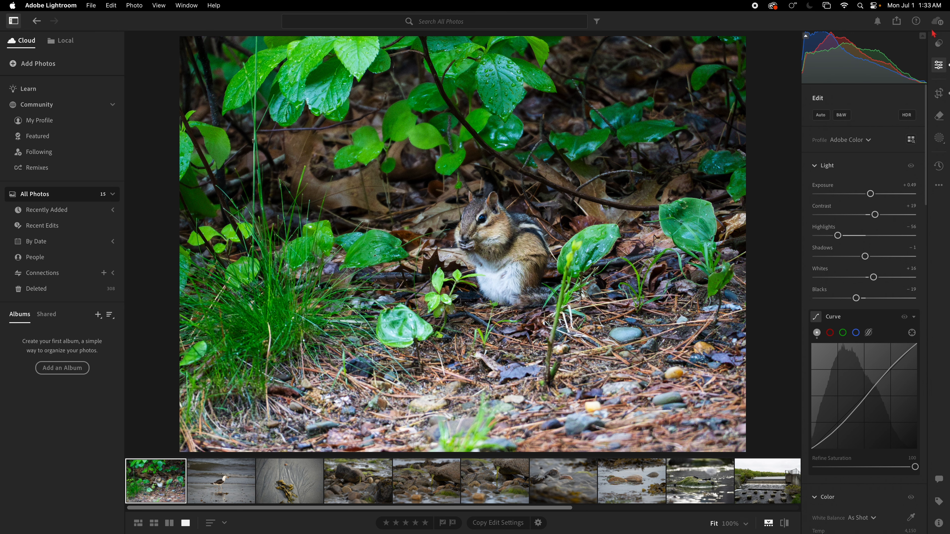
Tighten the chipmunk photo's crop and reposition it to frame the animal slightly right of centre.
click(943, 97)
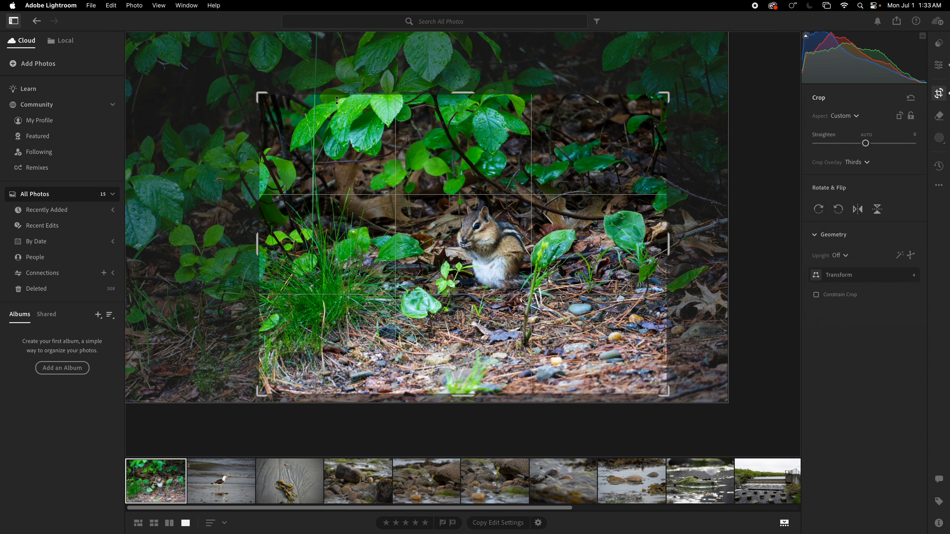
drag(258, 96, 306, 117)
drag(430, 210, 493, 225)
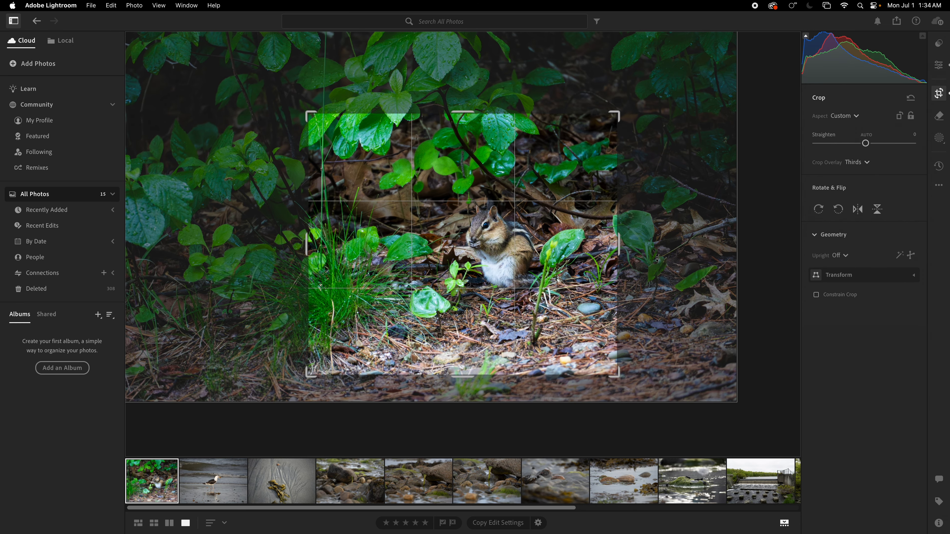
click(767, 267)
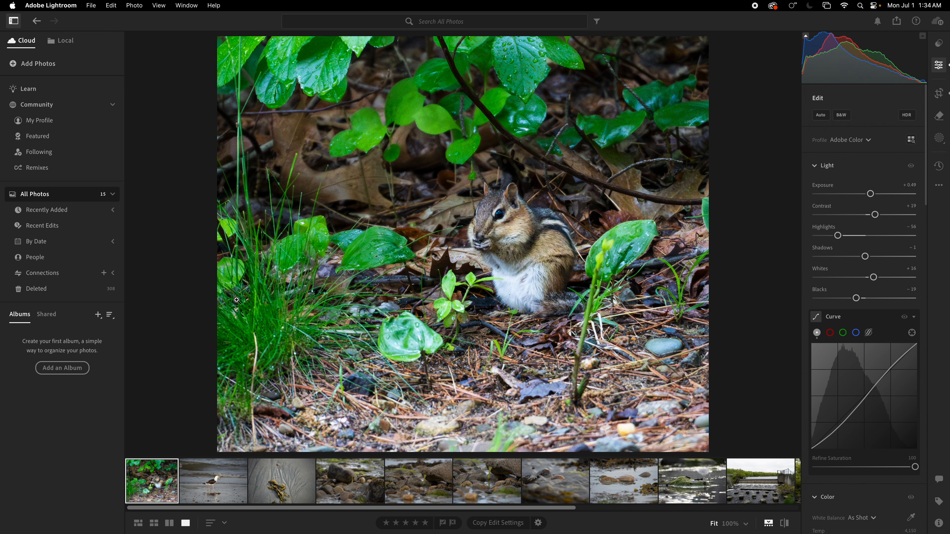
Open the seagull photo and inspect the bird's head and the catch in its beak at 100% zoom.
click(225, 482)
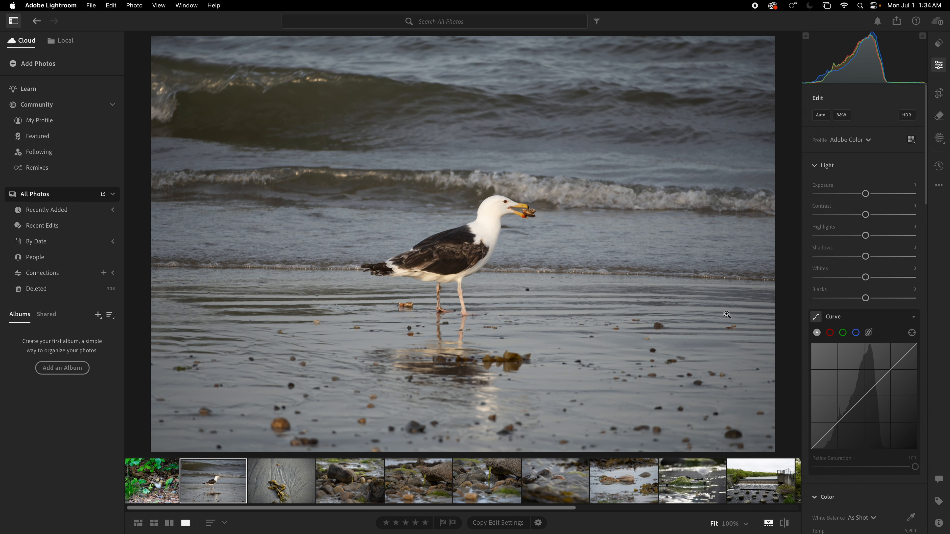
click(528, 210)
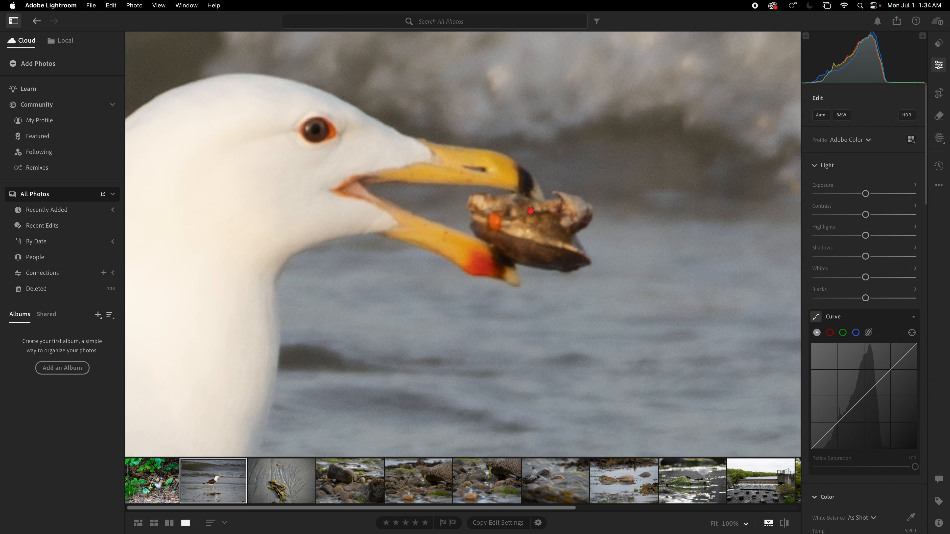
drag(528, 210, 514, 221)
click(514, 221)
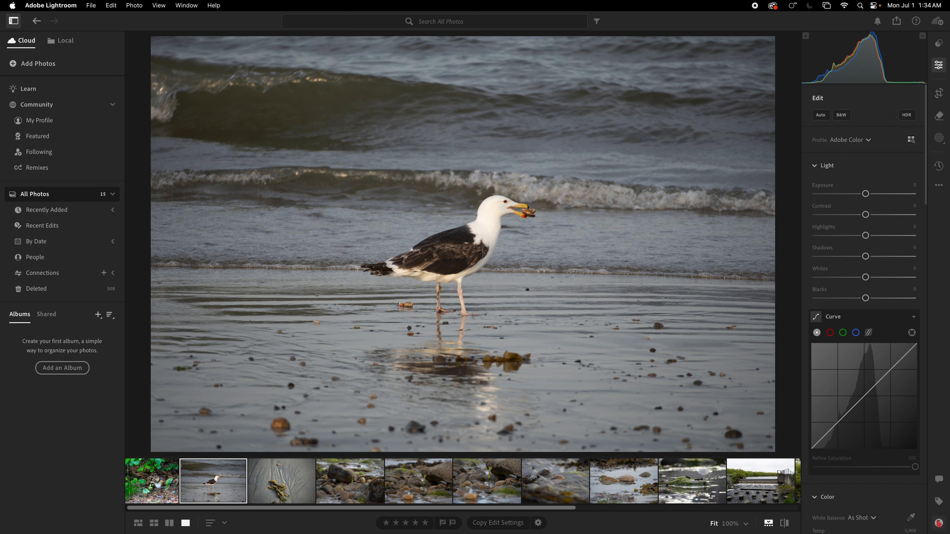
Review the seagull photo's camera and exposure information.
click(939, 524)
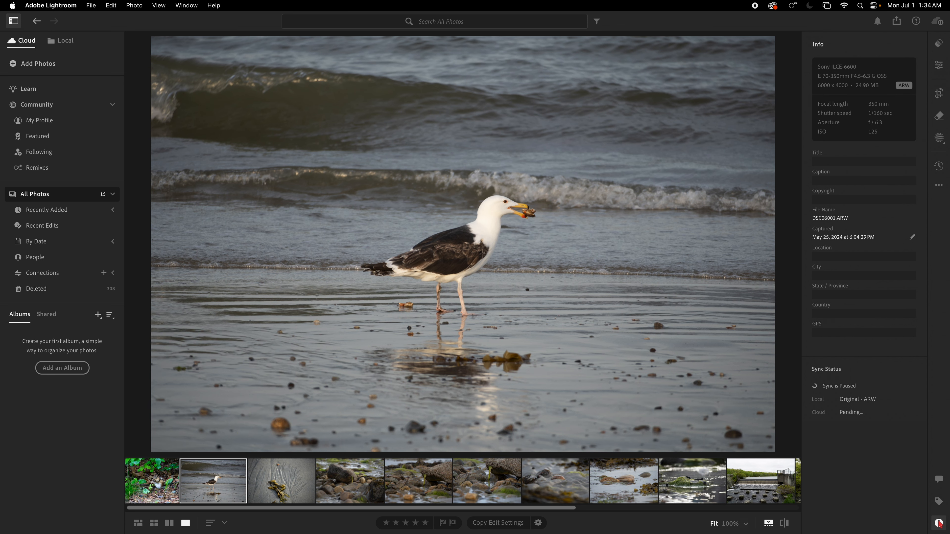
drag(503, 237, 549, 248)
drag(486, 233, 551, 209)
Apply automatic adjustments to the seagull photo and refine them with Whites -7, Contrast +18 and Exposure +0.19.
click(938, 66)
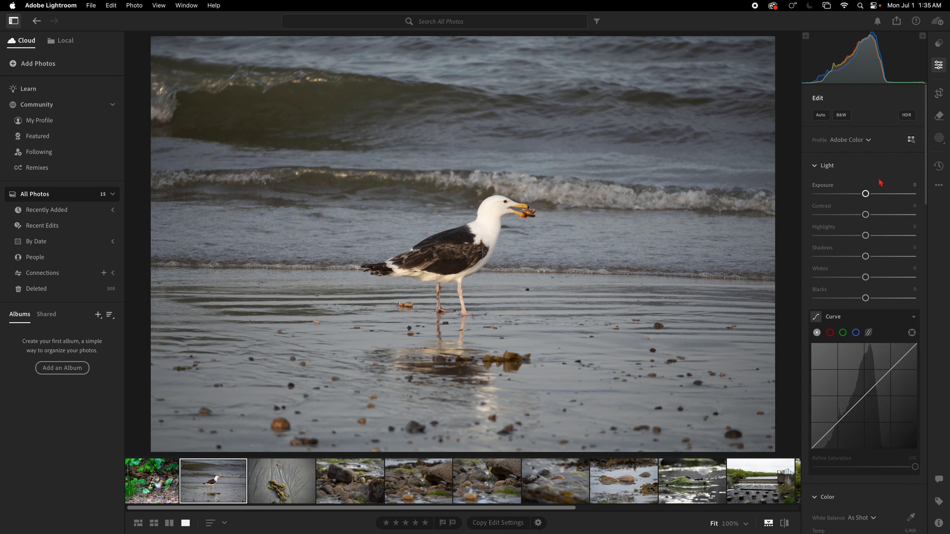
click(821, 116)
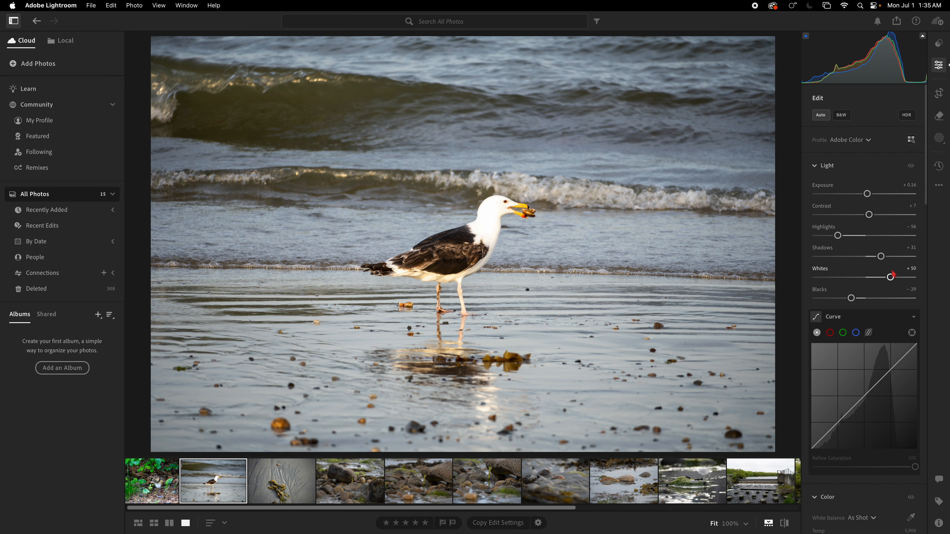
drag(890, 277, 862, 277)
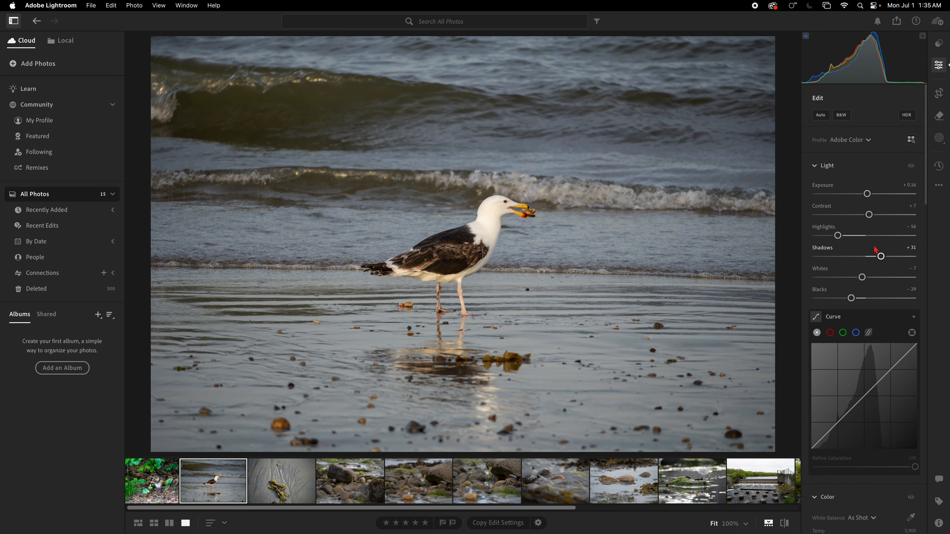
drag(868, 215, 866, 193)
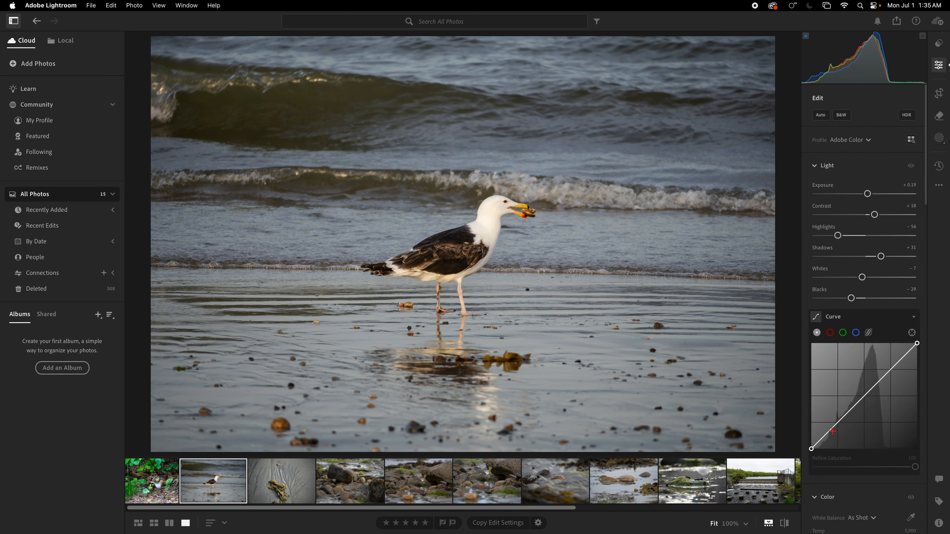
Shape the seagull photo's tone curve into a gentle S and set Exposure to +0.56 and Whites to -16.
drag(832, 431, 833, 434)
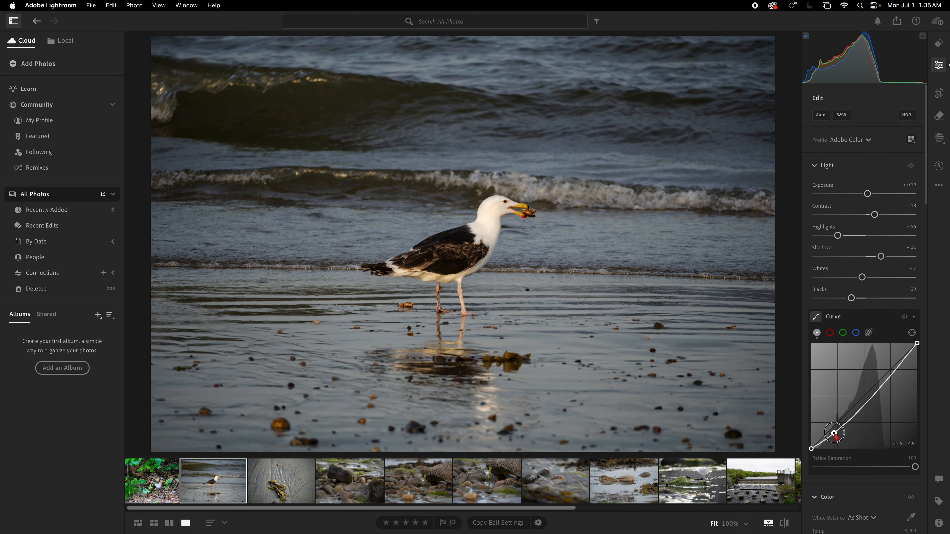
drag(901, 358, 899, 359)
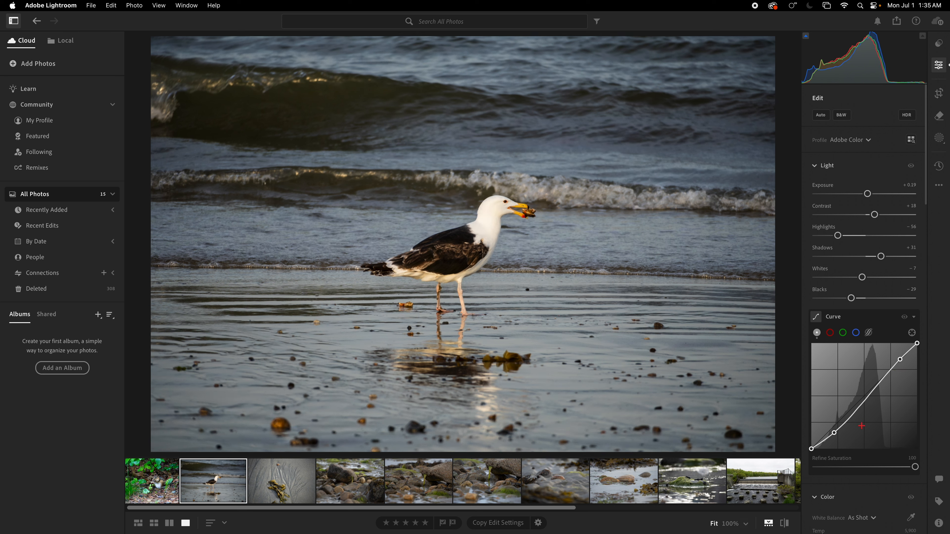
drag(867, 194, 873, 199)
drag(863, 280, 857, 277)
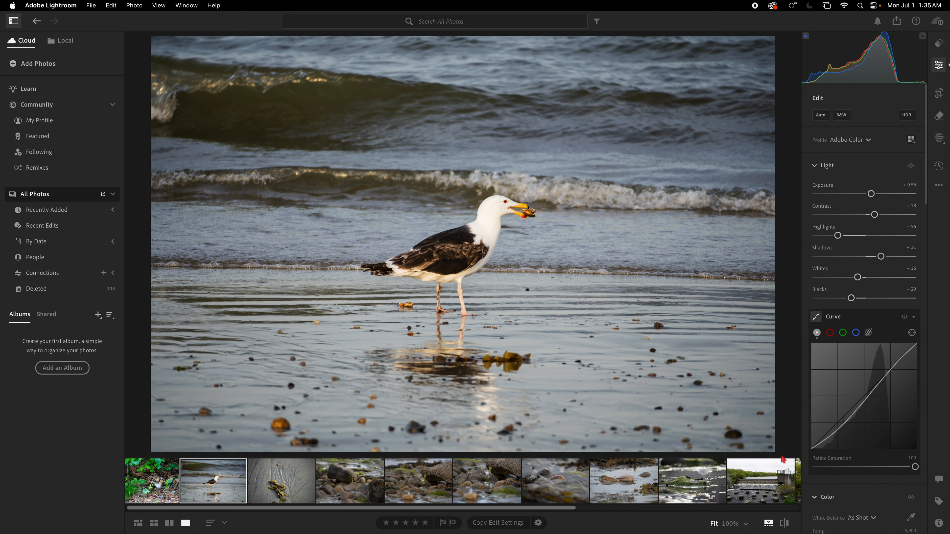
Compare the edited seagull photo with its original version.
click(784, 524)
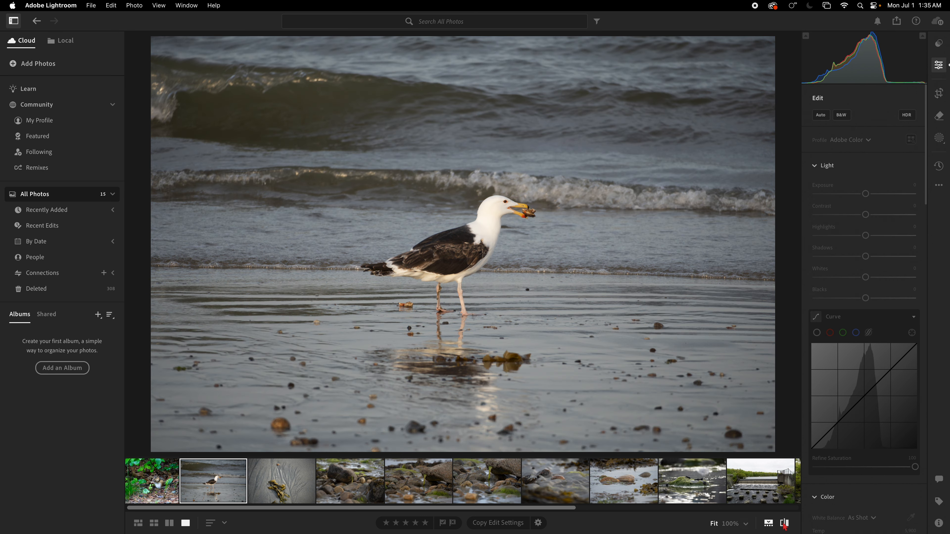
click(784, 524)
click(784, 524)
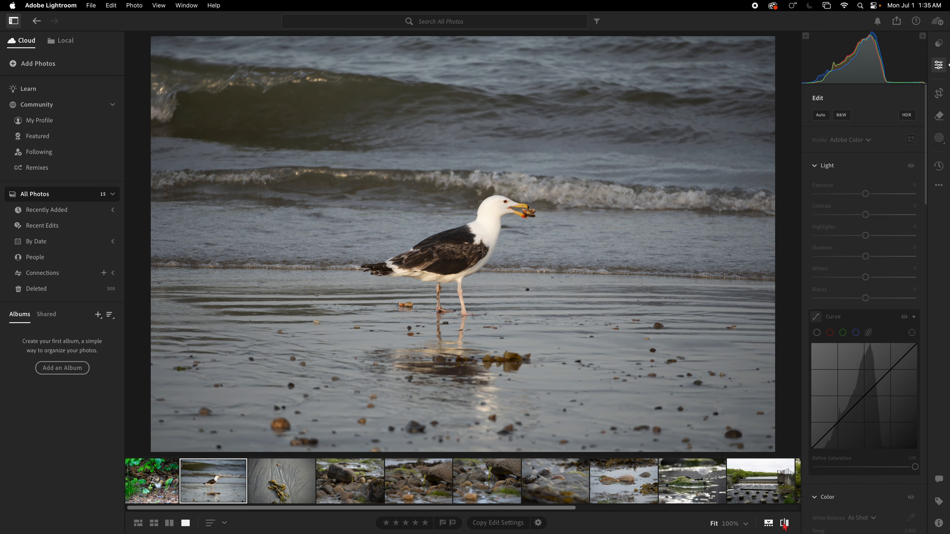
click(784, 524)
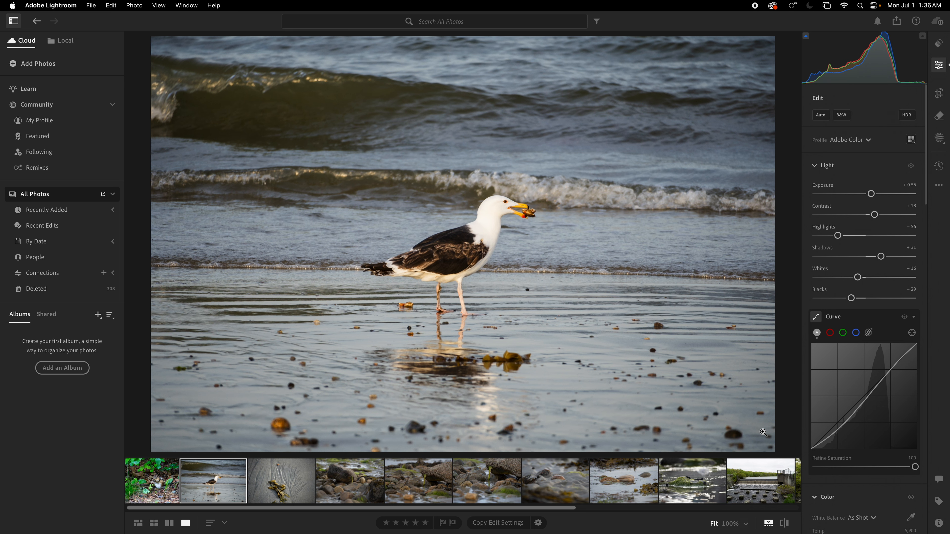
Crop the seagull photo tighter around the bird, placing it left of centre with open space in front of it.
click(942, 96)
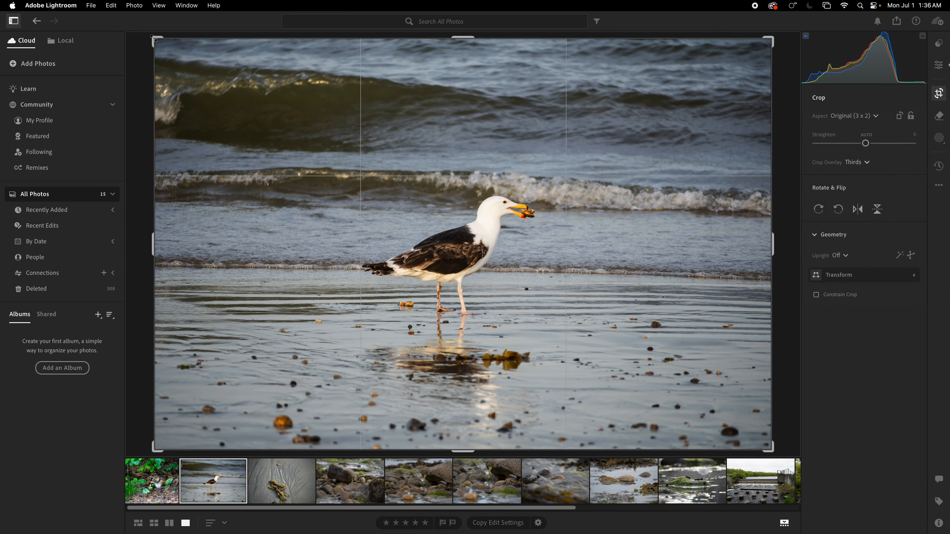
drag(154, 38, 251, 78)
drag(378, 177, 435, 222)
key(Return)
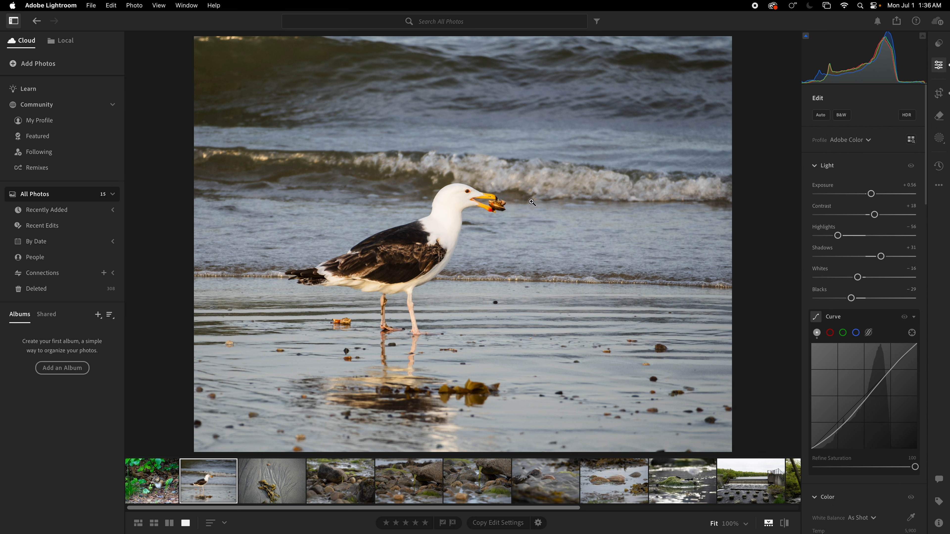
Open the seaweed-on-sand photo, inspect its detail up close and compare the edit with the original.
click(266, 489)
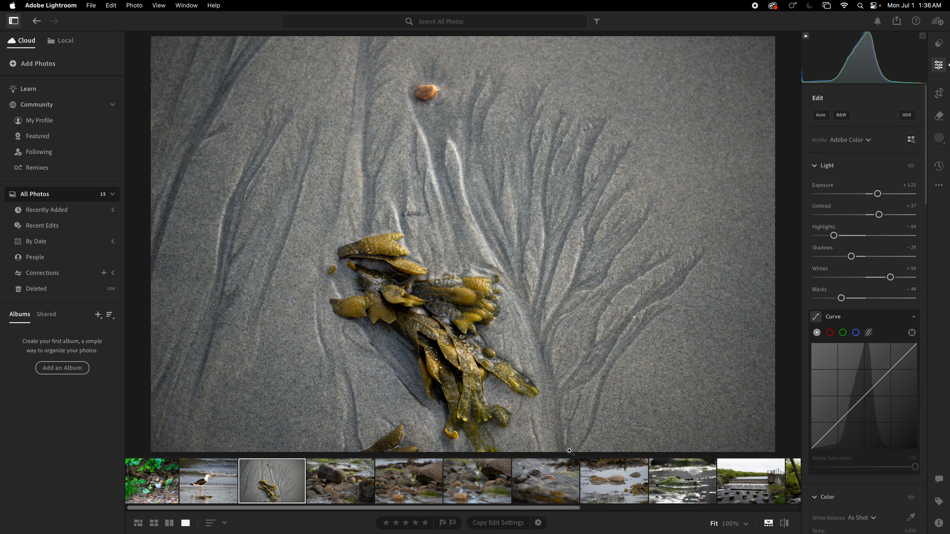
click(564, 438)
drag(573, 417, 535, 253)
click(493, 324)
click(785, 525)
click(785, 525)
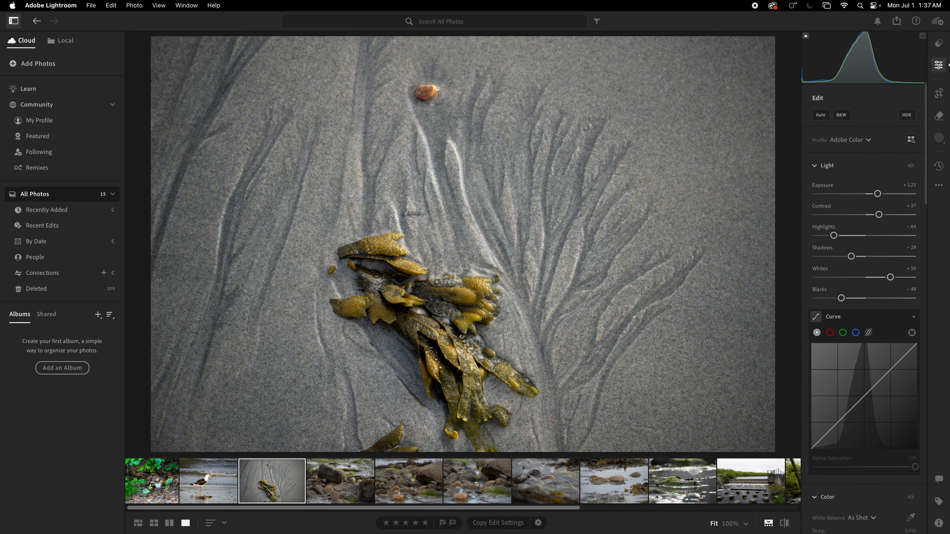
Review the seaweed photo's camera and exposure information, and return to the editing controls.
click(939, 523)
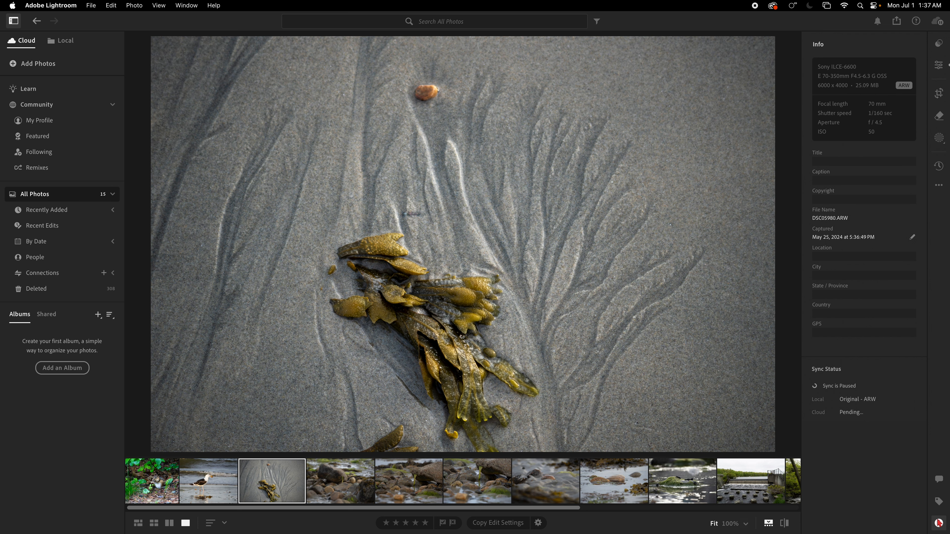
click(939, 523)
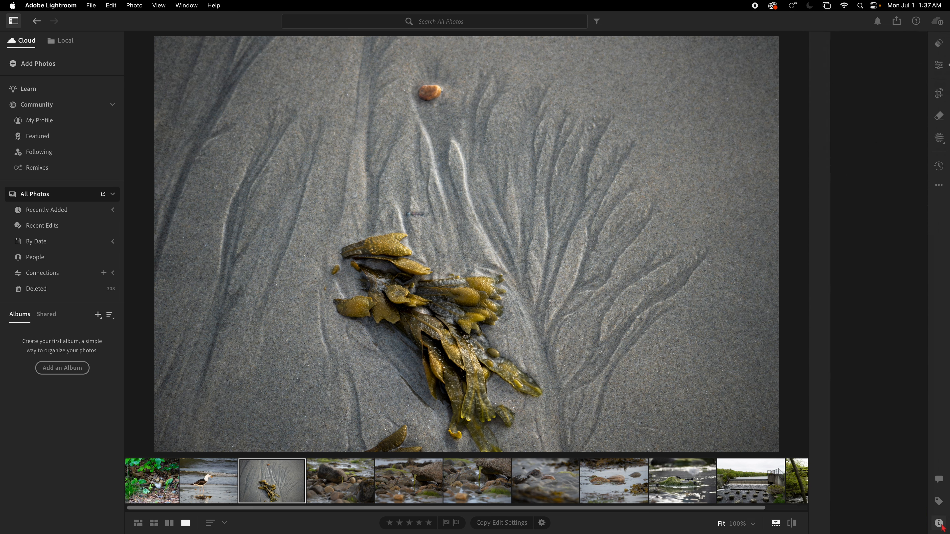
click(939, 65)
Open the first rocky shore photo, apply automatic adjustments, and set Whites to -18 and Exposure to +0.61.
click(345, 486)
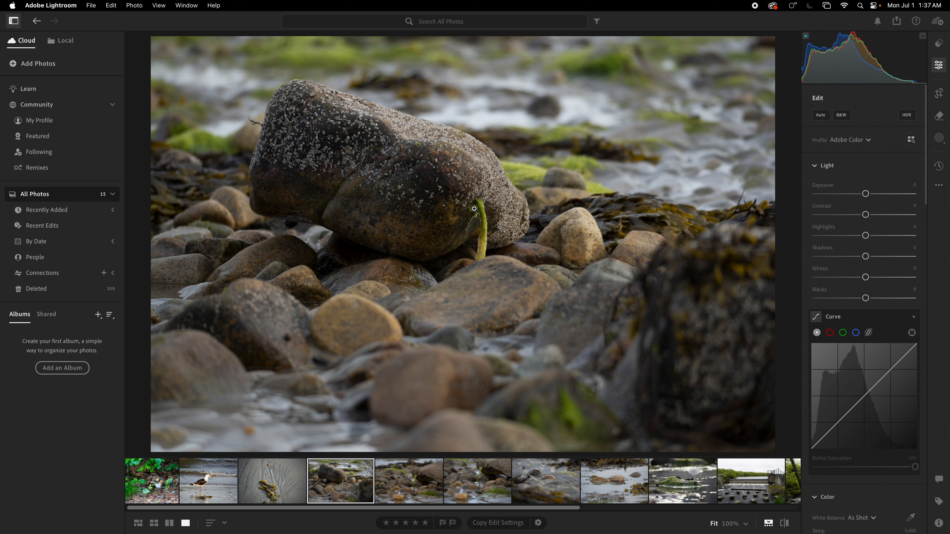
click(820, 115)
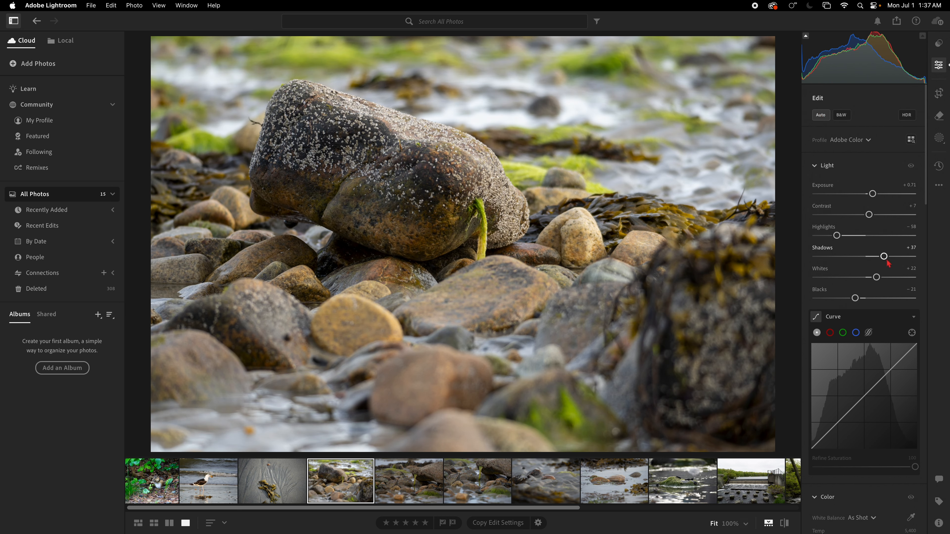
drag(877, 277, 857, 276)
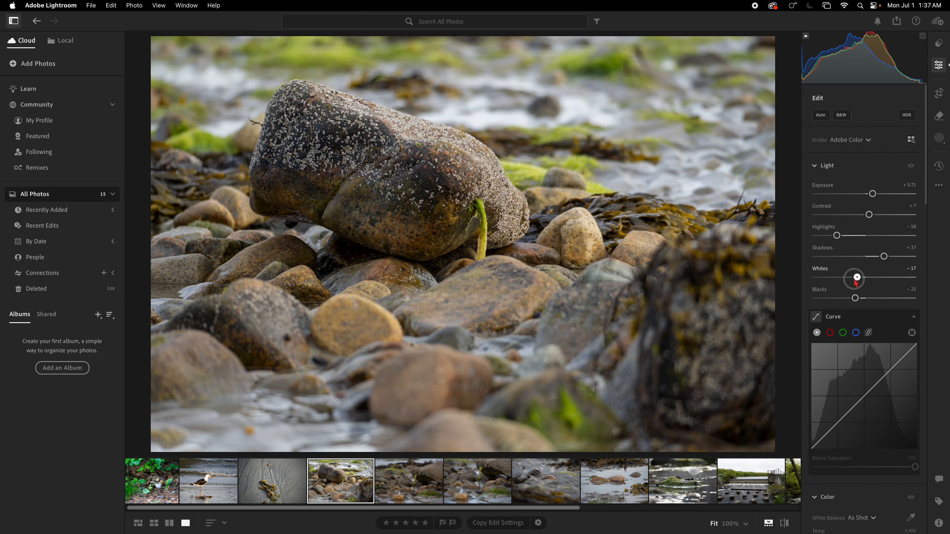
drag(872, 194, 872, 195)
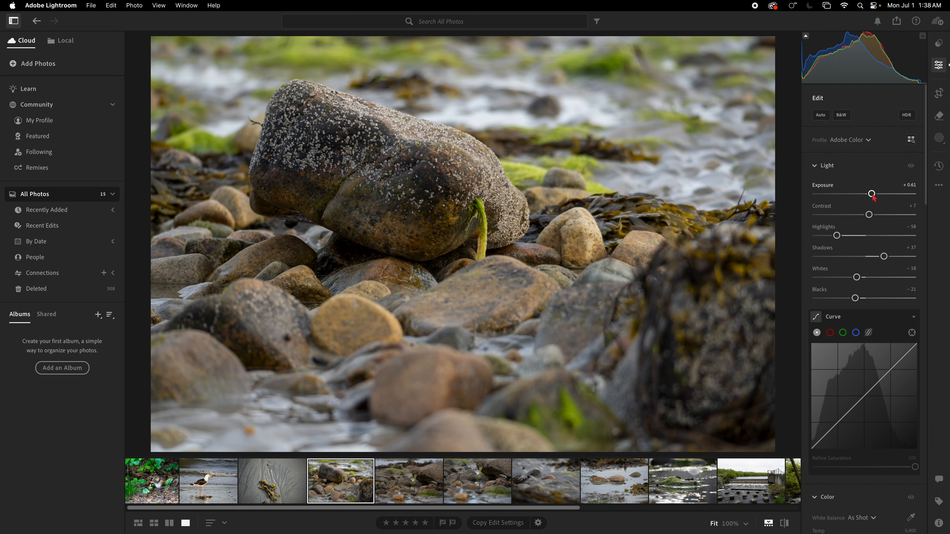
Compare the edited rock photo with the next shot of the barnacled rock, leaving the unedited one open.
click(416, 486)
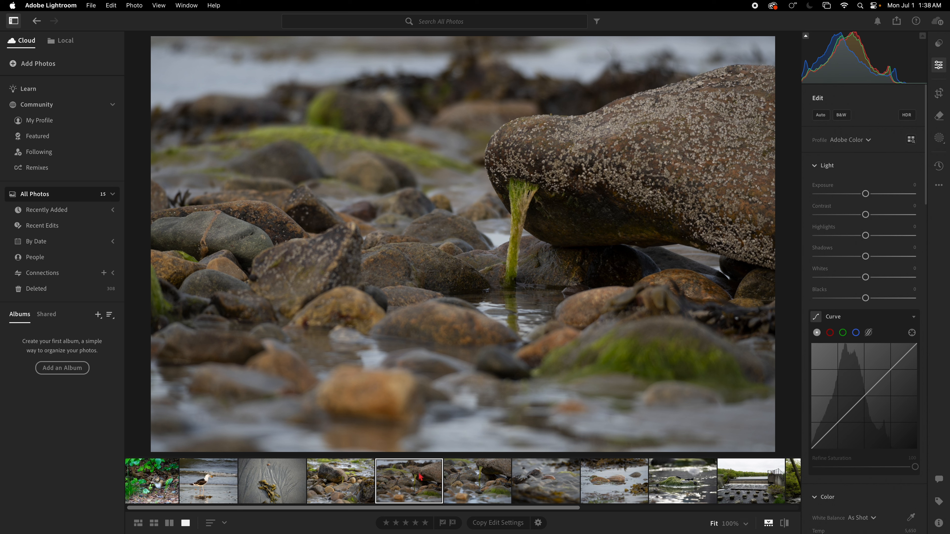
click(353, 494)
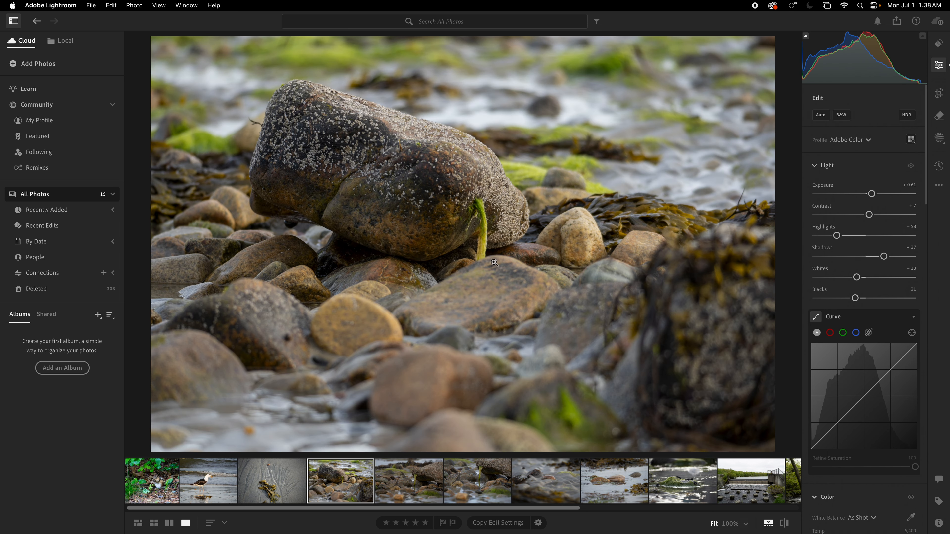
click(412, 481)
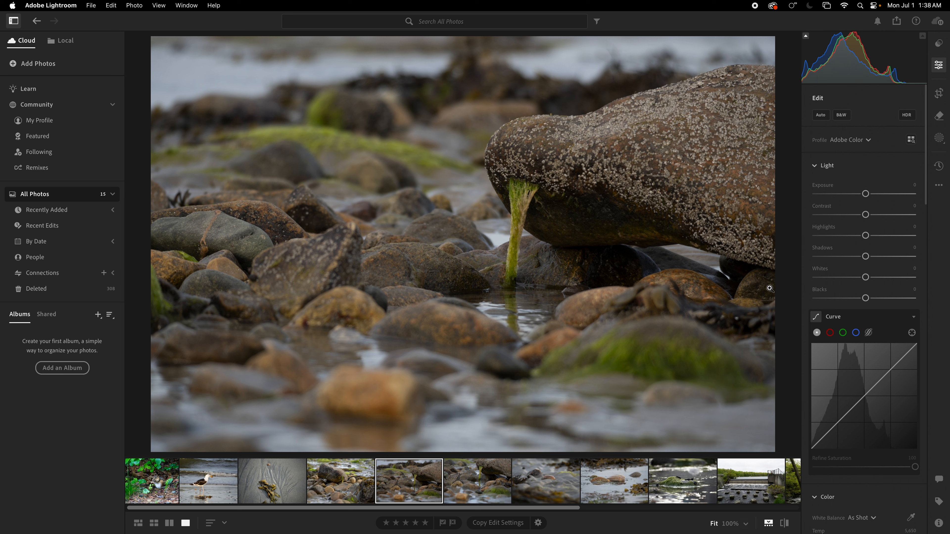
Apply automatic adjustments to the wider barnacled rock photo and compare the result with the original.
click(824, 118)
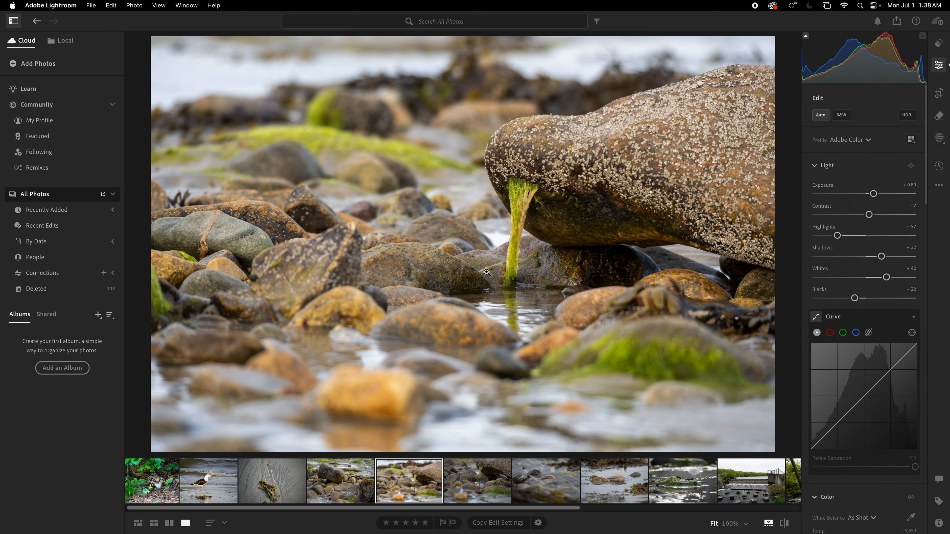
click(787, 523)
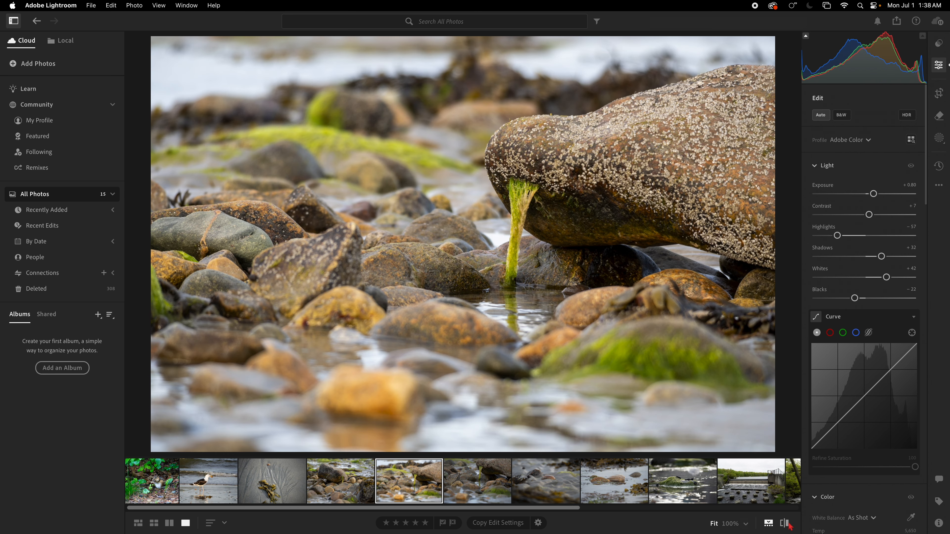
click(788, 523)
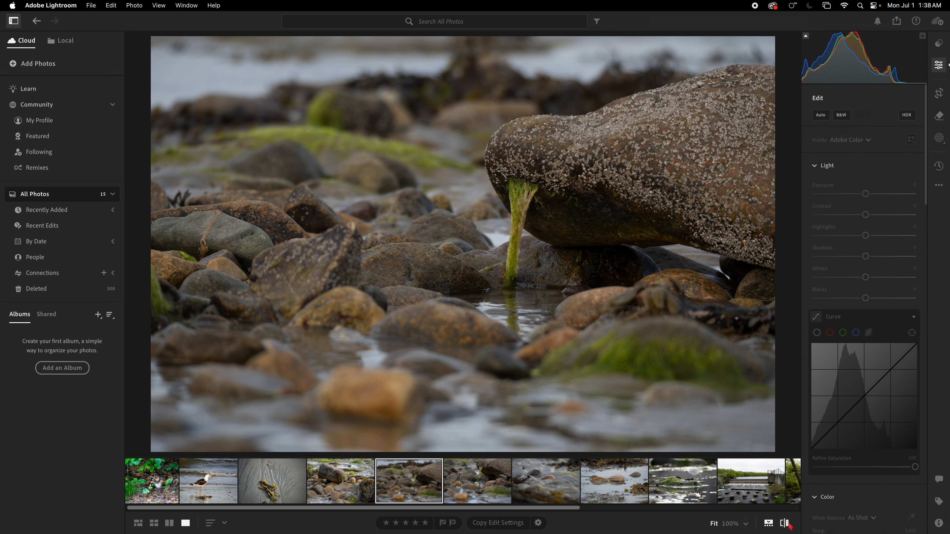
click(787, 523)
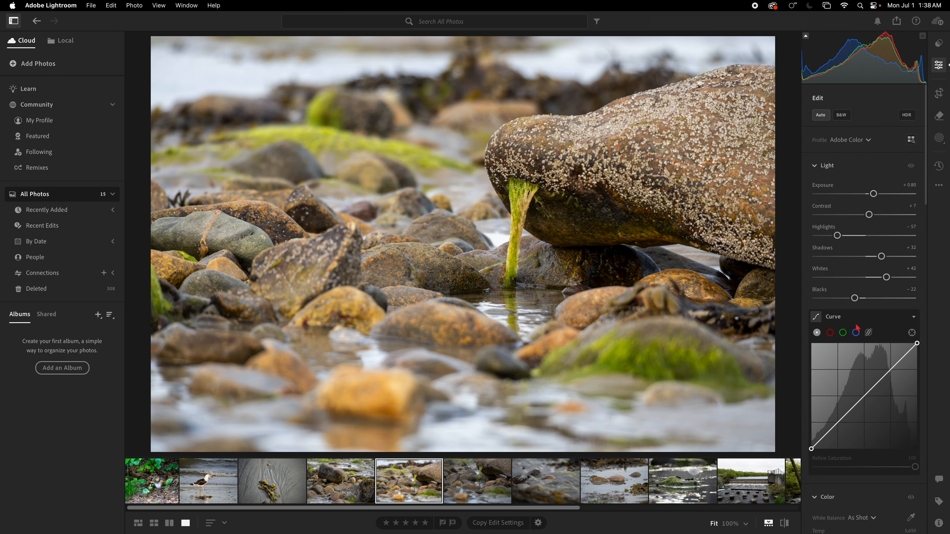
Apply automatic adjustments to the closer shot of the barnacled rock and compare it with the wider shot.
click(477, 483)
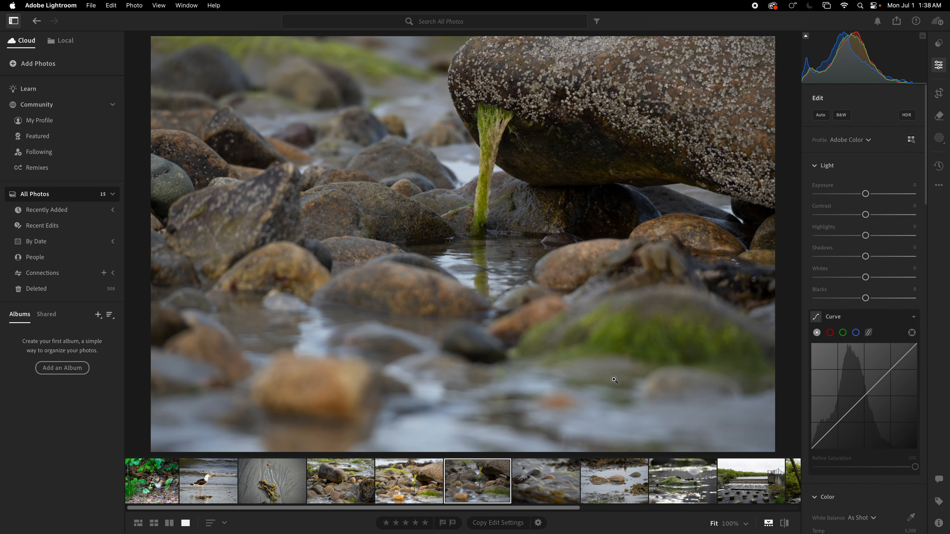
click(821, 115)
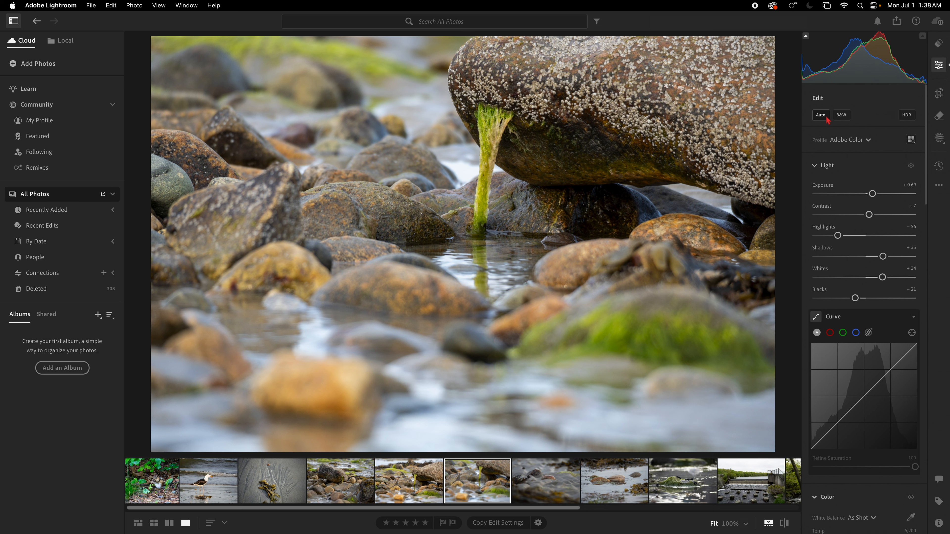
click(409, 501)
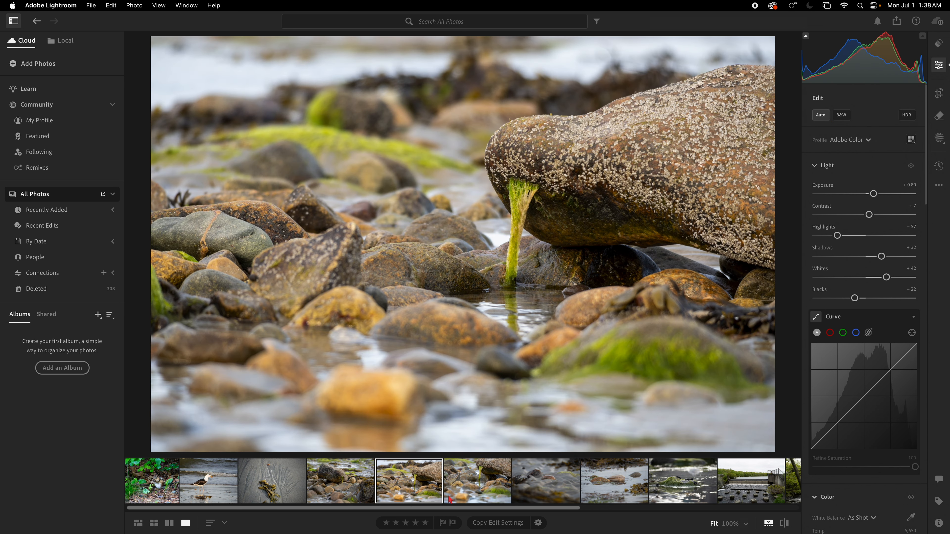
click(469, 499)
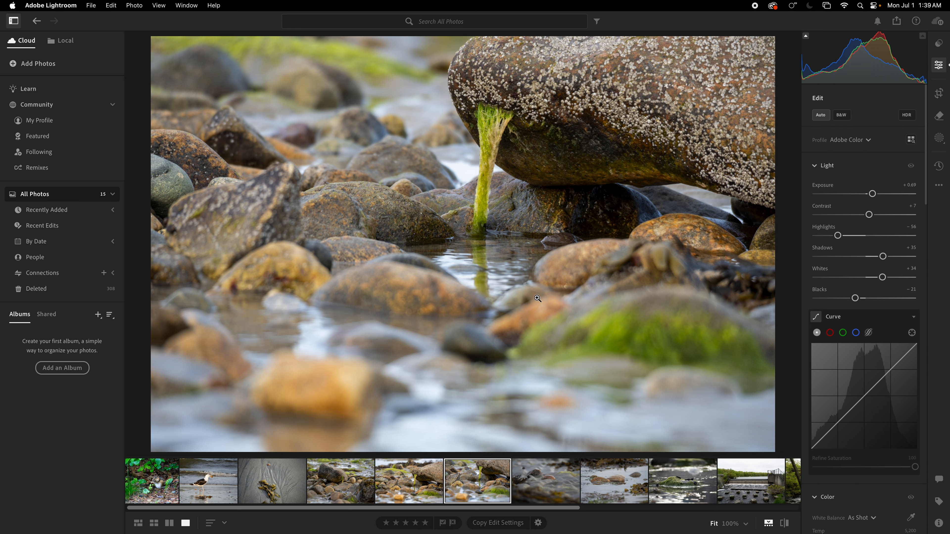
click(426, 488)
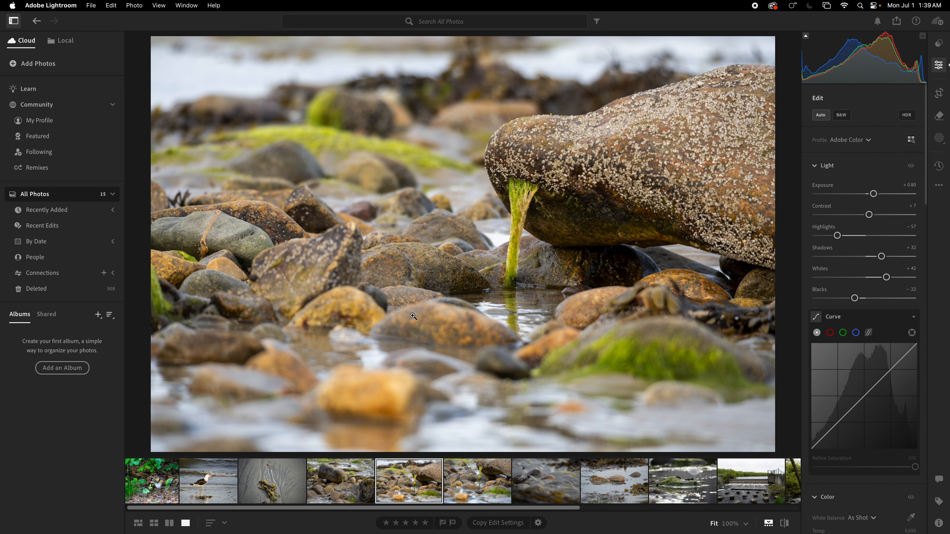
click(474, 481)
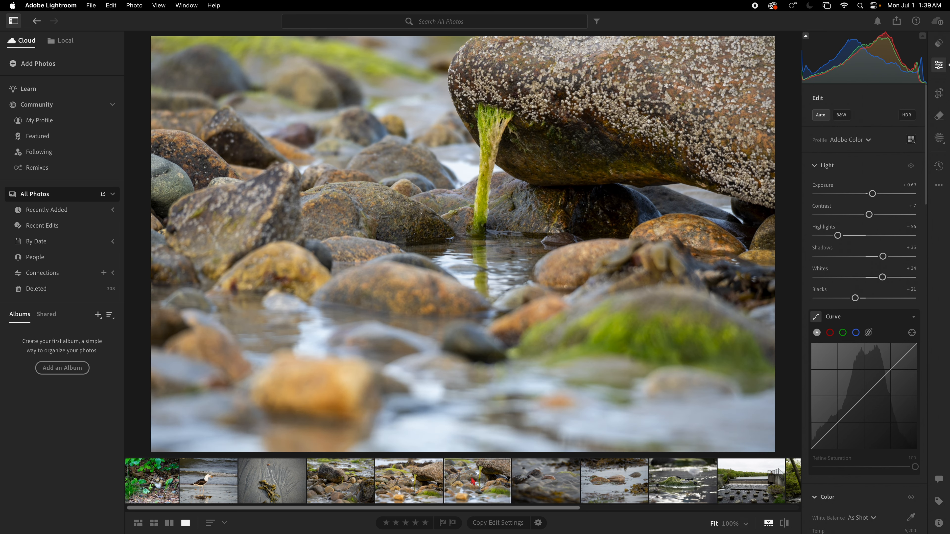
Open the photo of the shell on rippled sand, inspect the small snail up close and return to the full view.
click(538, 483)
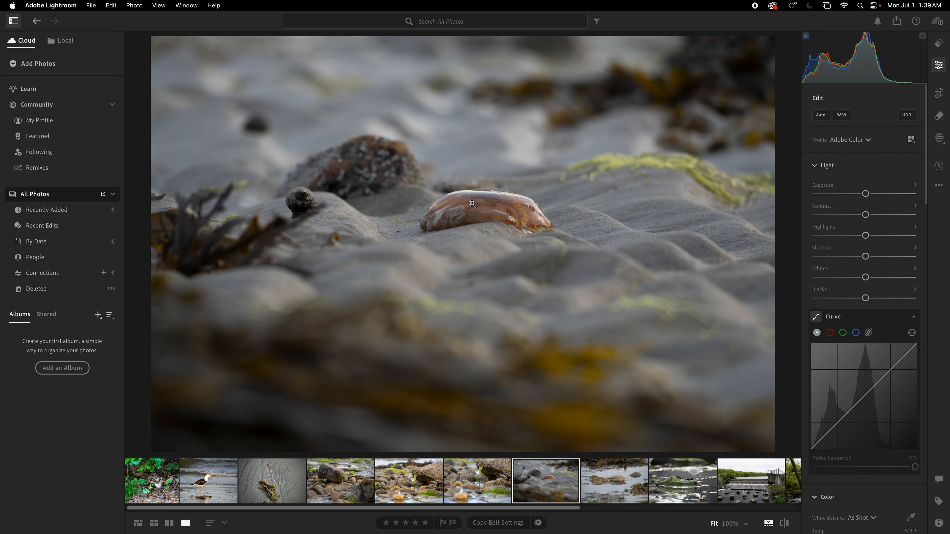
drag(307, 199, 361, 157)
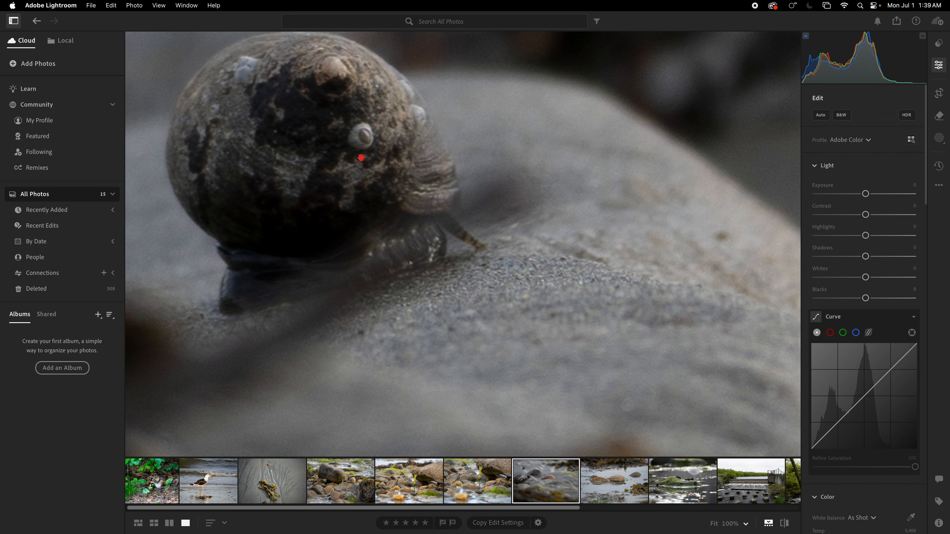
click(365, 159)
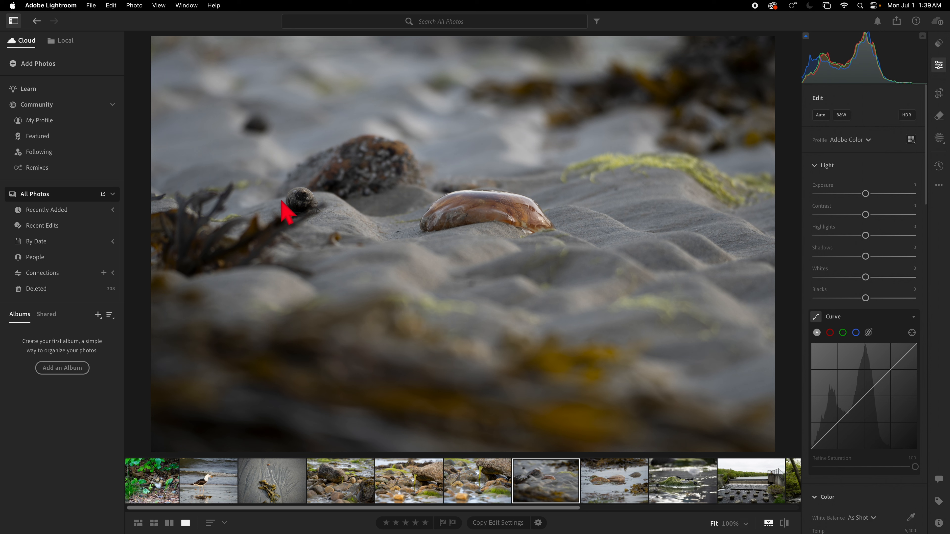
Apply automatic adjustments to the rippled sand photo, and set Whites to +30, Highlights to -73 and Contrast to +14.
click(820, 115)
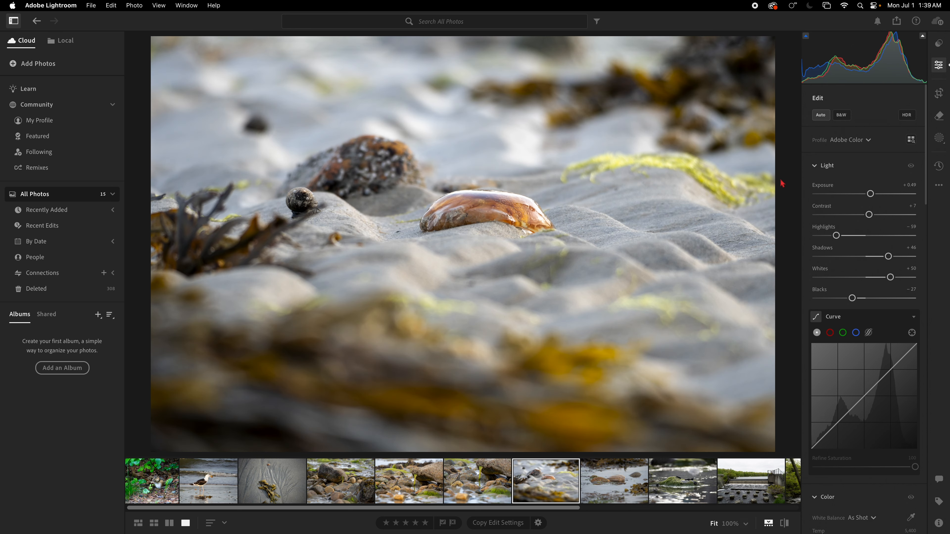
drag(890, 277, 880, 278)
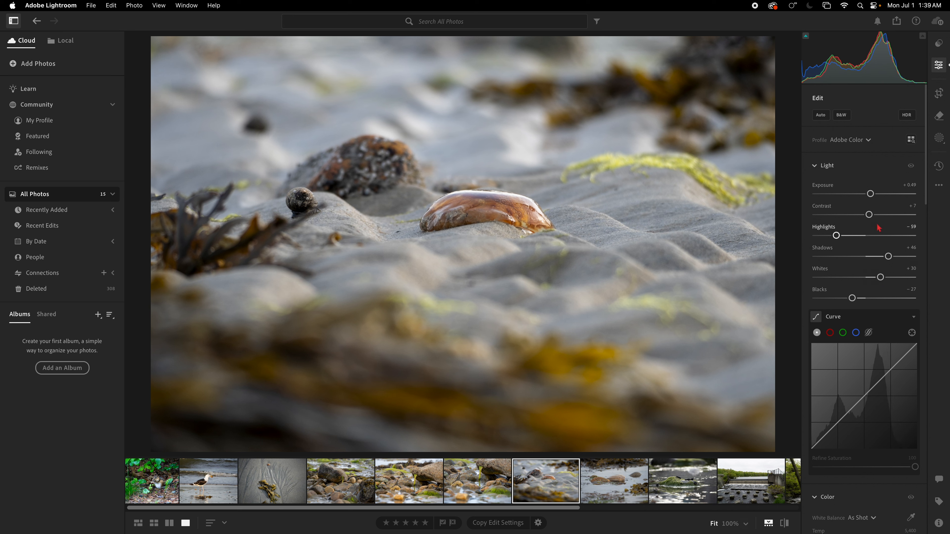
drag(837, 237, 872, 214)
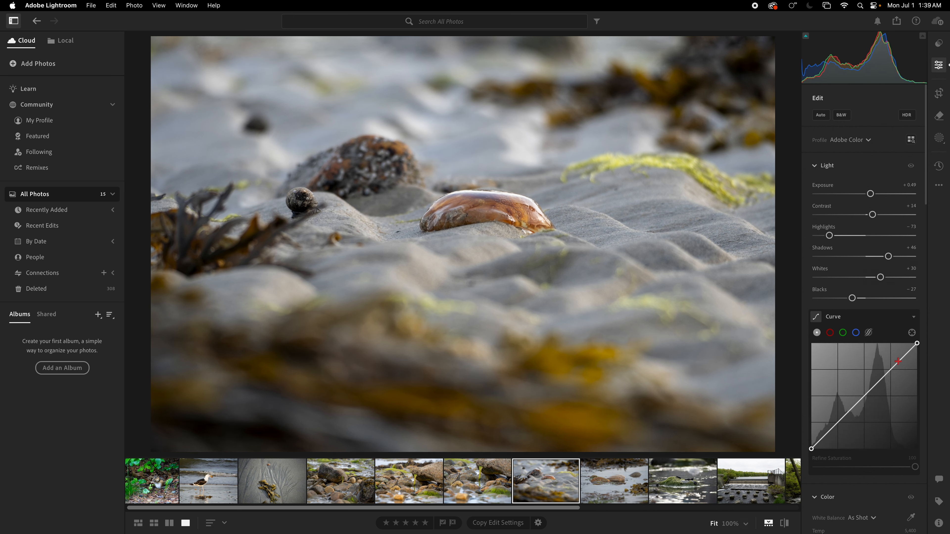
Shape the tone curve into a gentle S by raising the highlights and lowering the shadows, and compare with the original.
drag(899, 365, 899, 362)
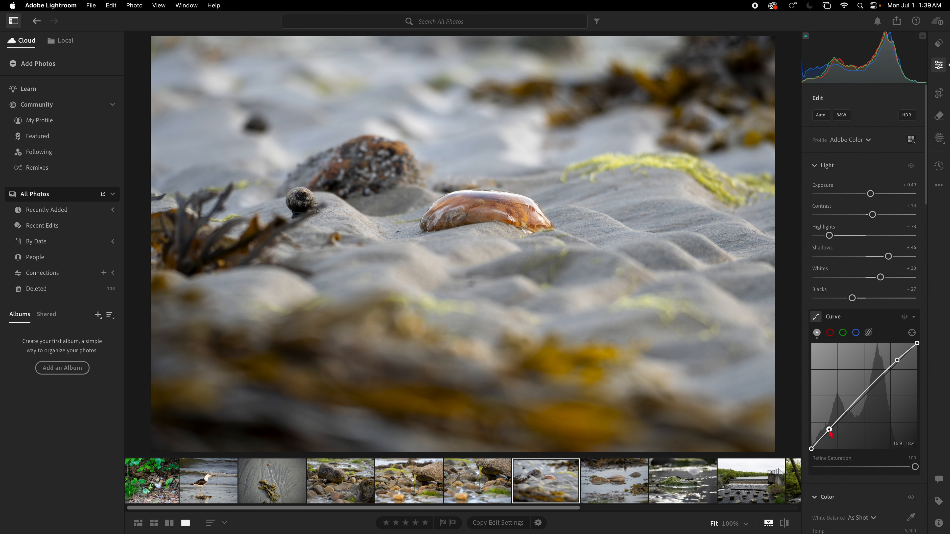
drag(829, 429, 830, 432)
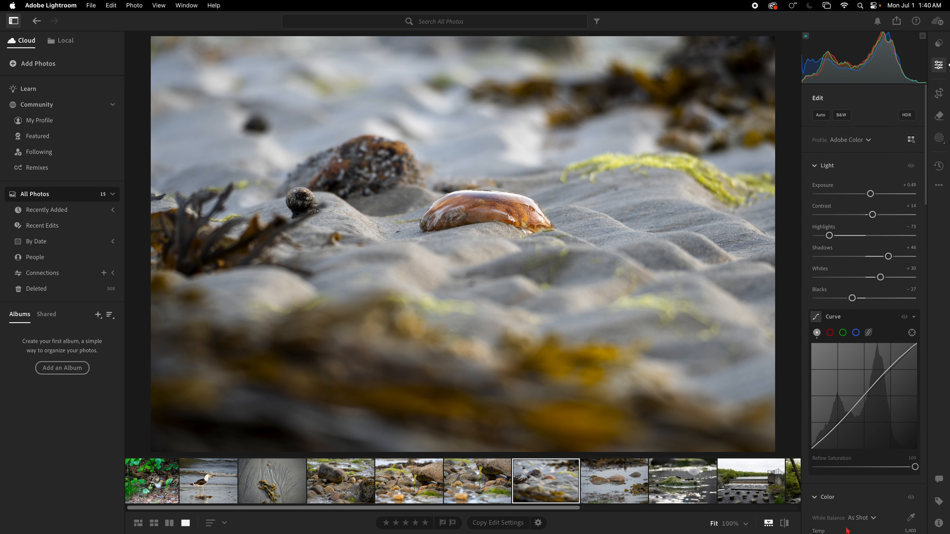
click(786, 525)
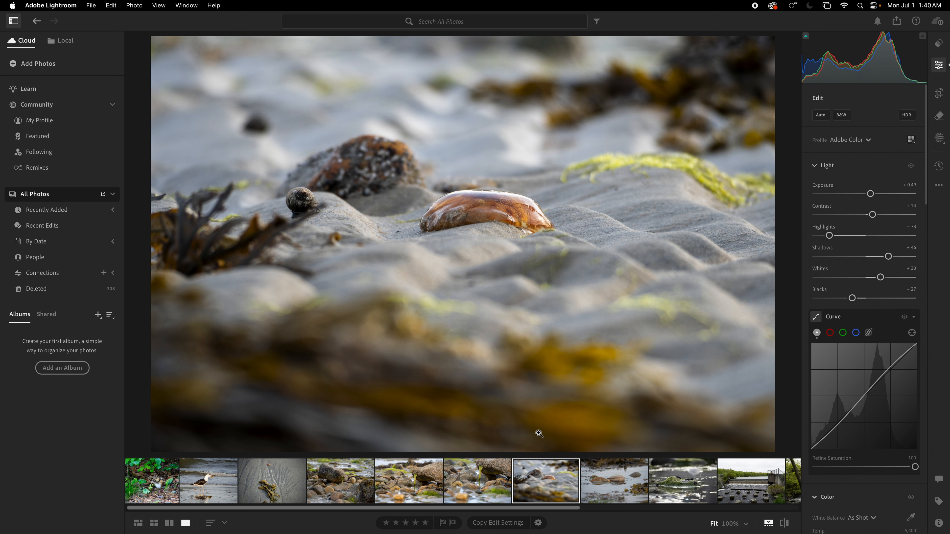
Open the photo of the clam in shallow water, apply automatic adjustments and compare the edit with the original.
click(618, 491)
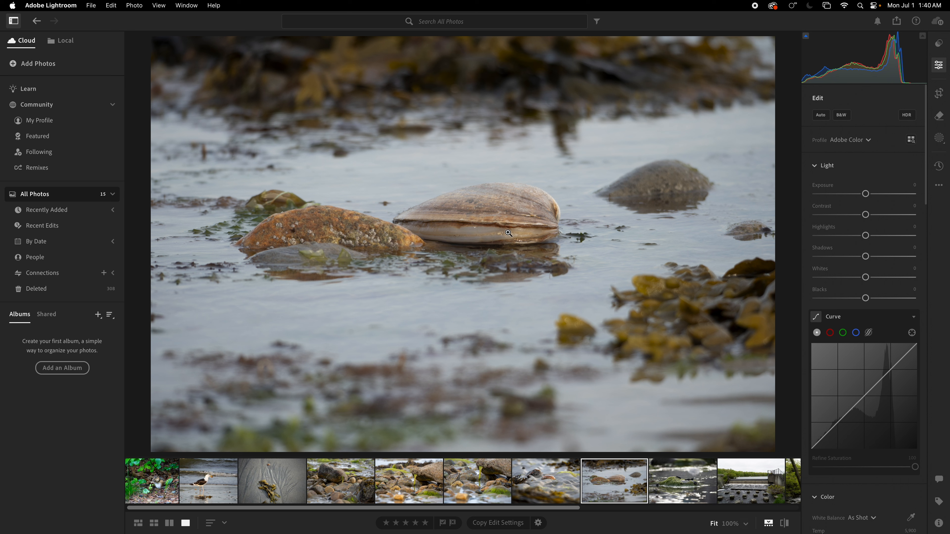
click(821, 115)
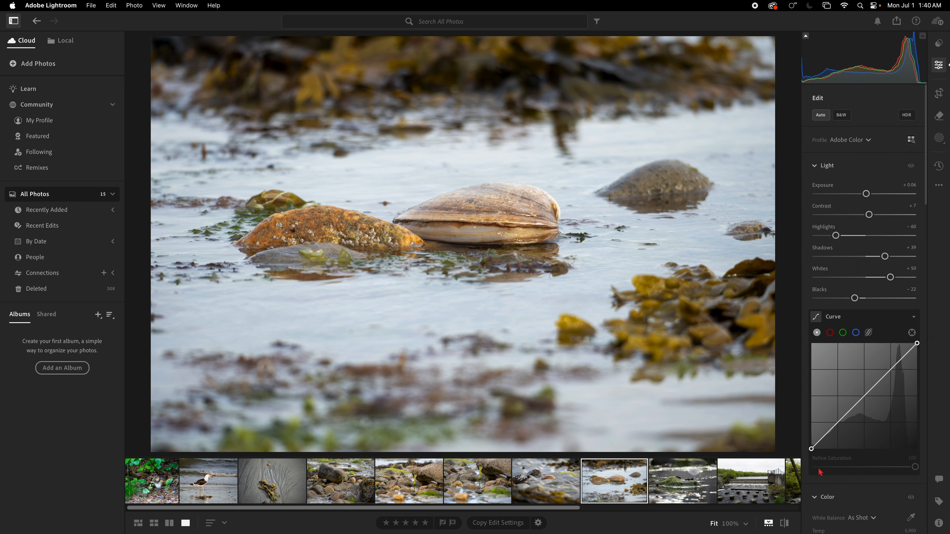
click(784, 523)
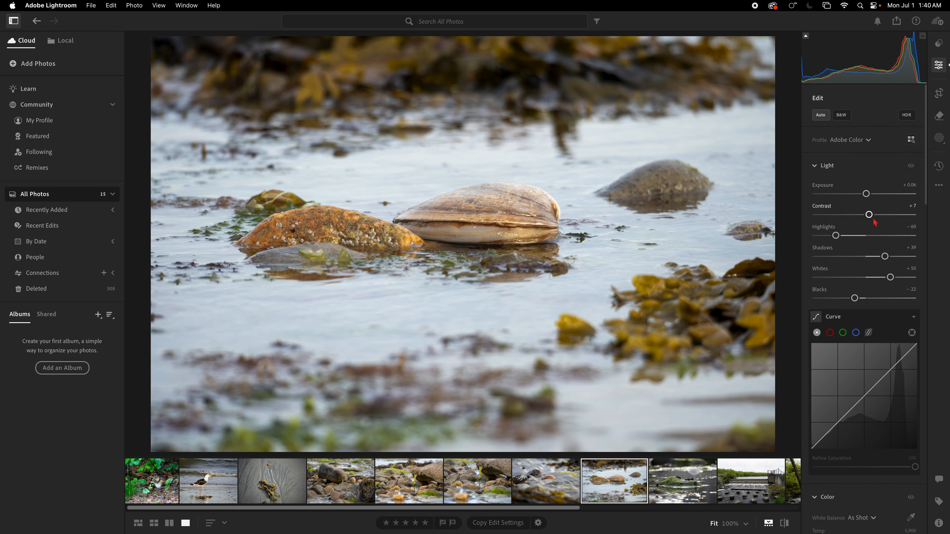
Set the clam photo's Contrast to +19 and go to its Color Mixer settings.
drag(869, 215, 877, 216)
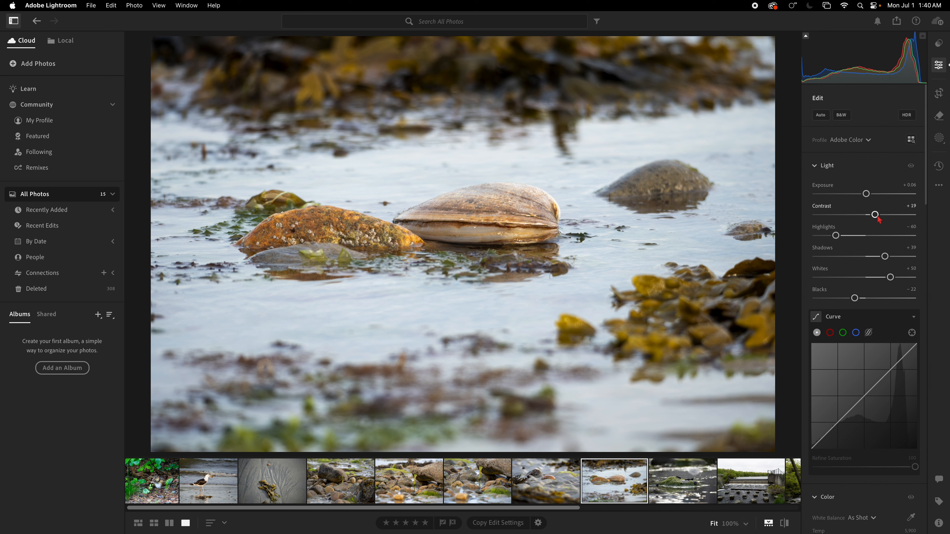
scroll(875, 316, down, 5)
scroll(869, 319, down, 6)
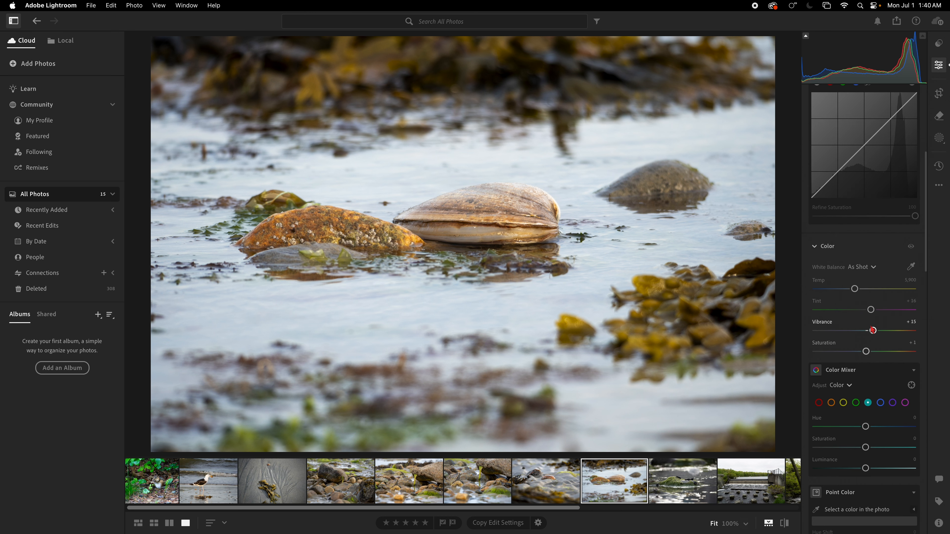
scroll(872, 348, down, 5)
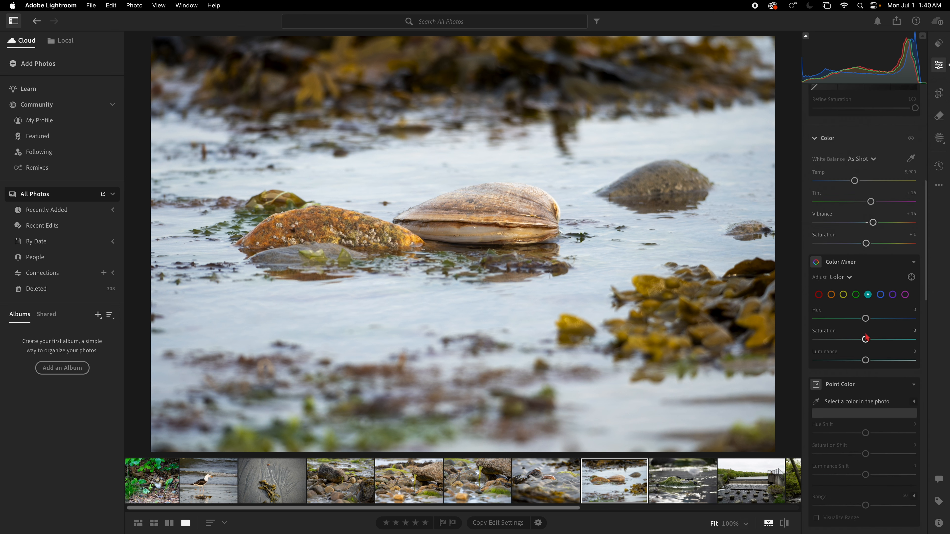
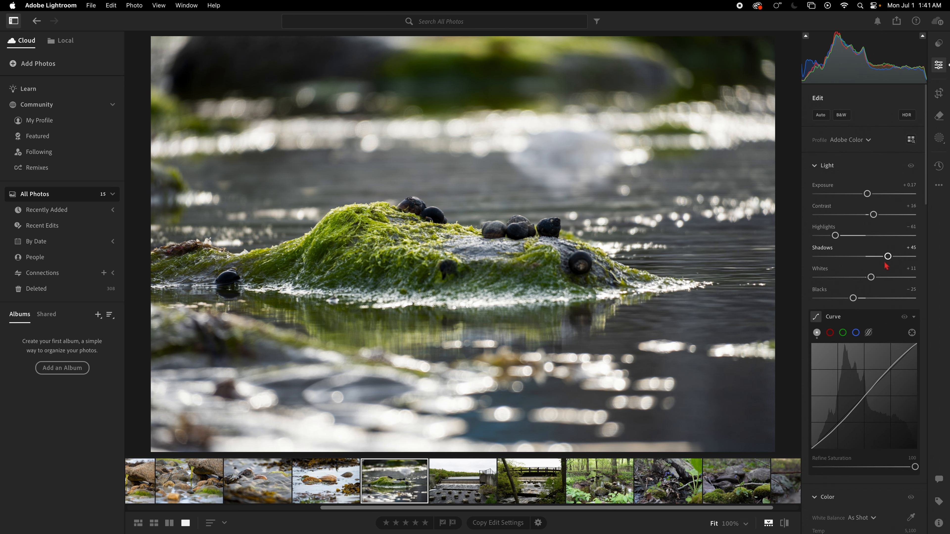
Set Shadows to +24 on the mossy rock photo and compare the edit with the original.
drag(887, 260, 876, 260)
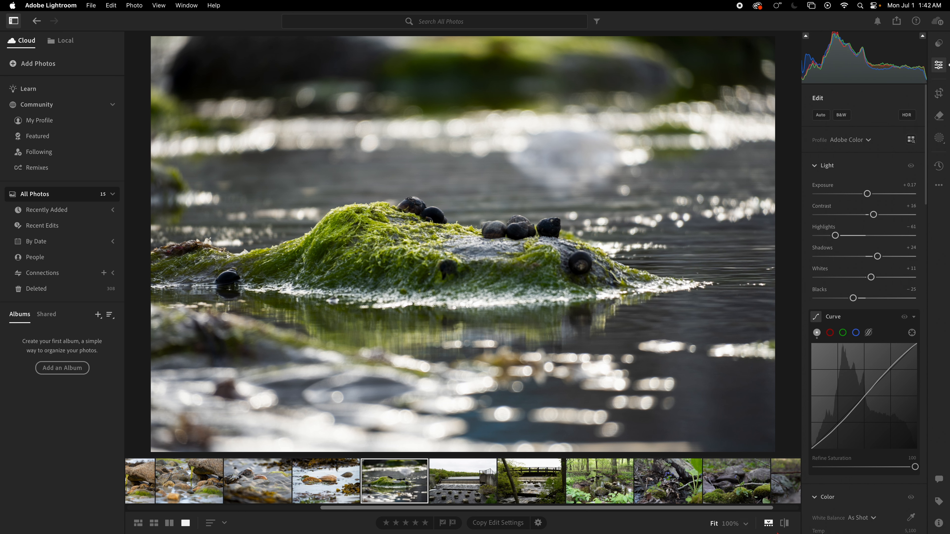
click(785, 524)
click(785, 524)
Crop the photo tighter around the mossy rock and its snails, and apply the crop.
click(941, 98)
drag(770, 448, 653, 408)
drag(505, 262, 505, 261)
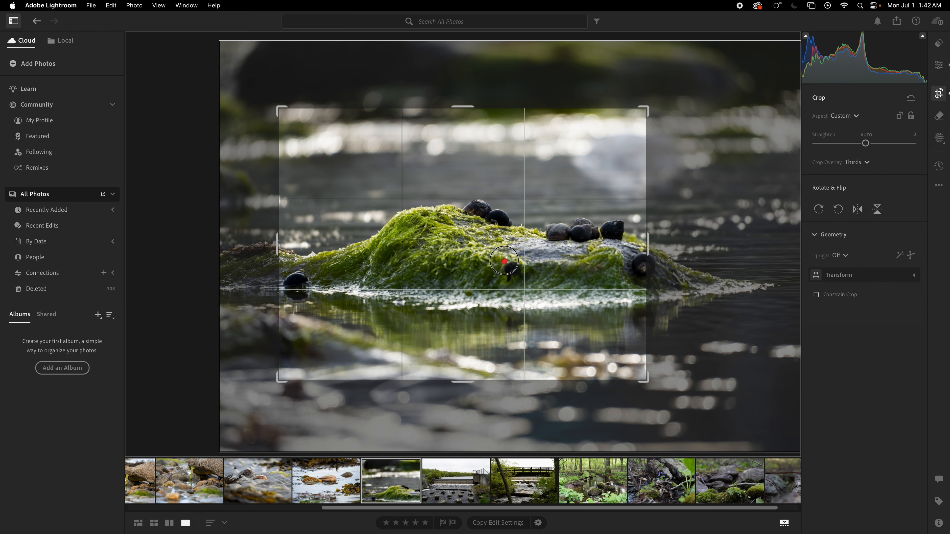
key(Return)
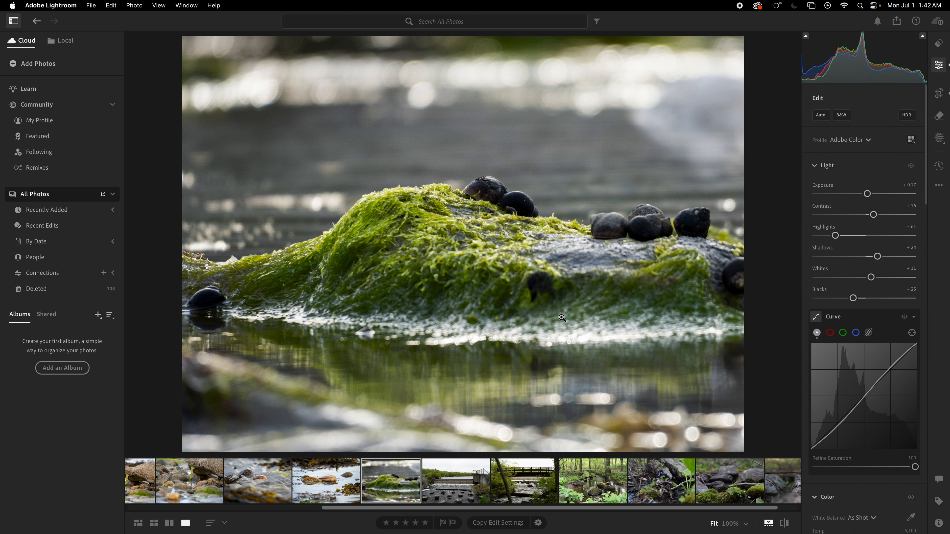
Preview the dam and footbridge photos, then return to the dam photo and show its file and camera information.
click(471, 485)
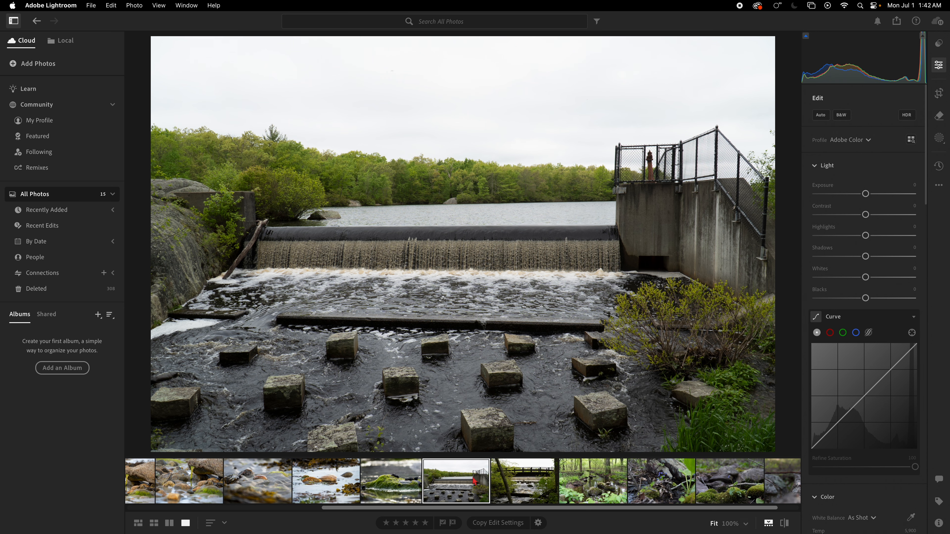
click(524, 496)
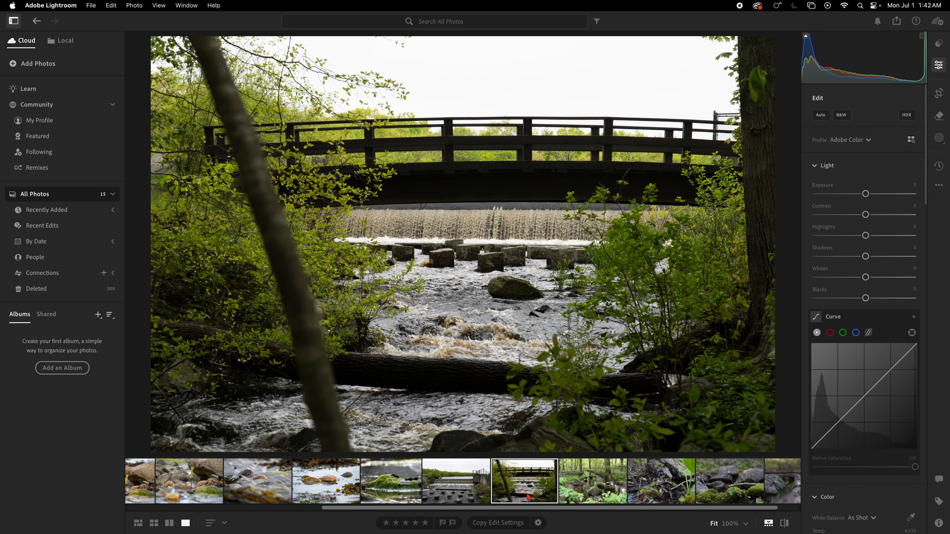
click(469, 490)
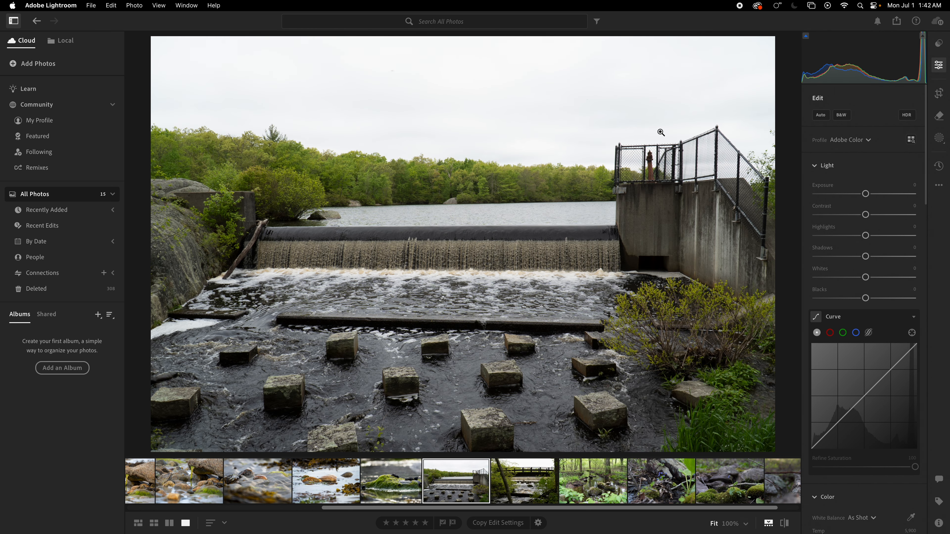
click(940, 525)
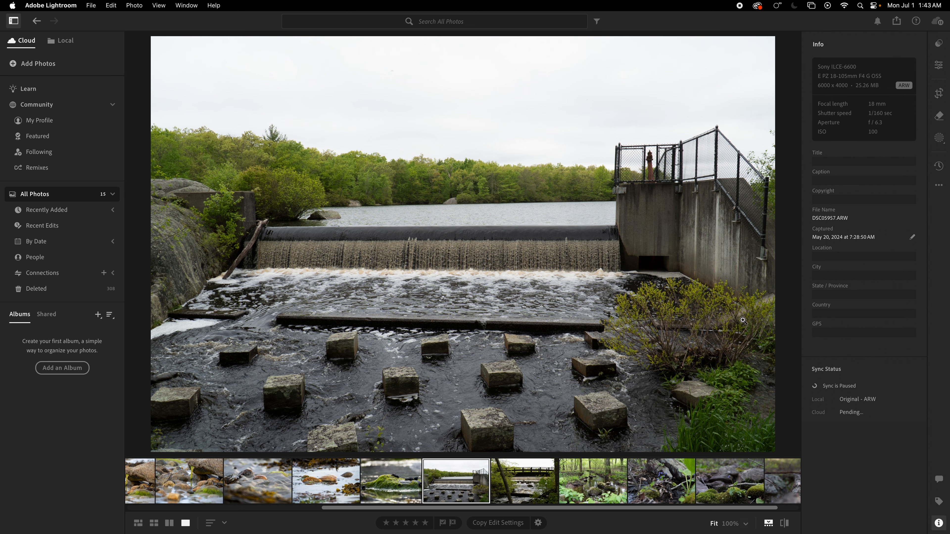
Mask the sky in the dam photo and set the mask's Exposure to -1.40, Contrast to +14 and Highlights to -17.
click(939, 137)
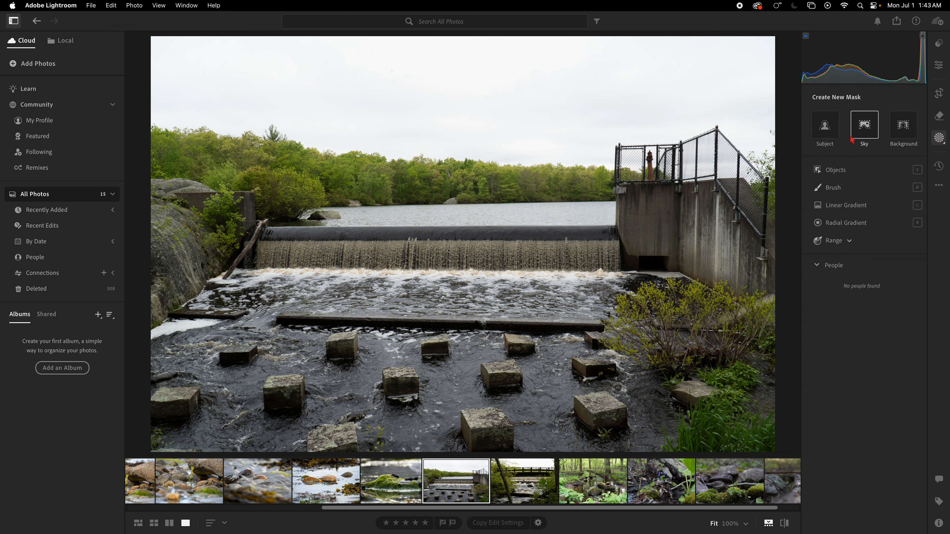
click(859, 134)
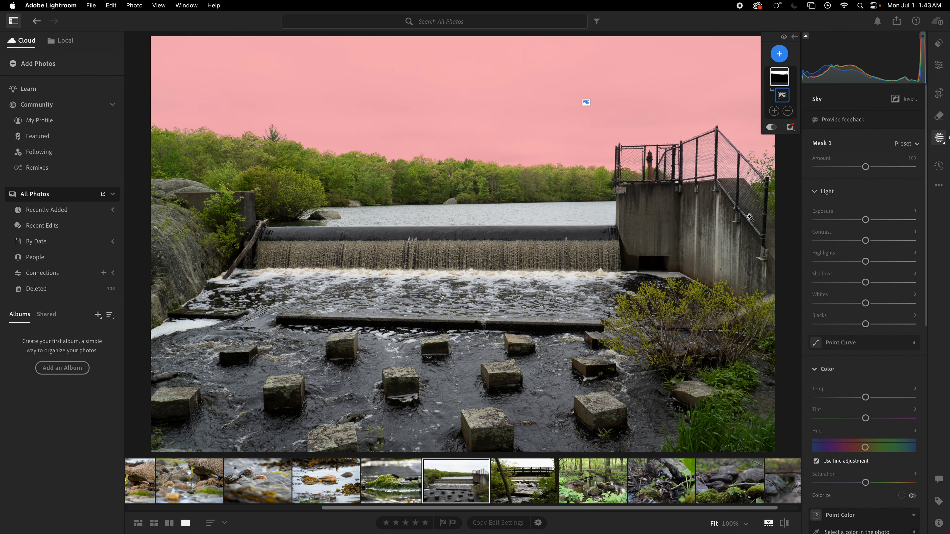
drag(868, 224, 848, 220)
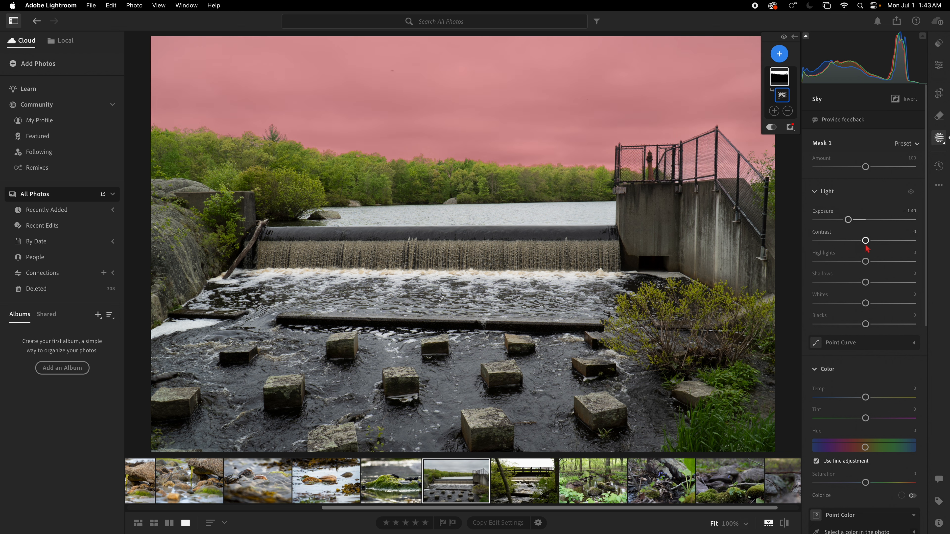
drag(866, 261, 874, 241)
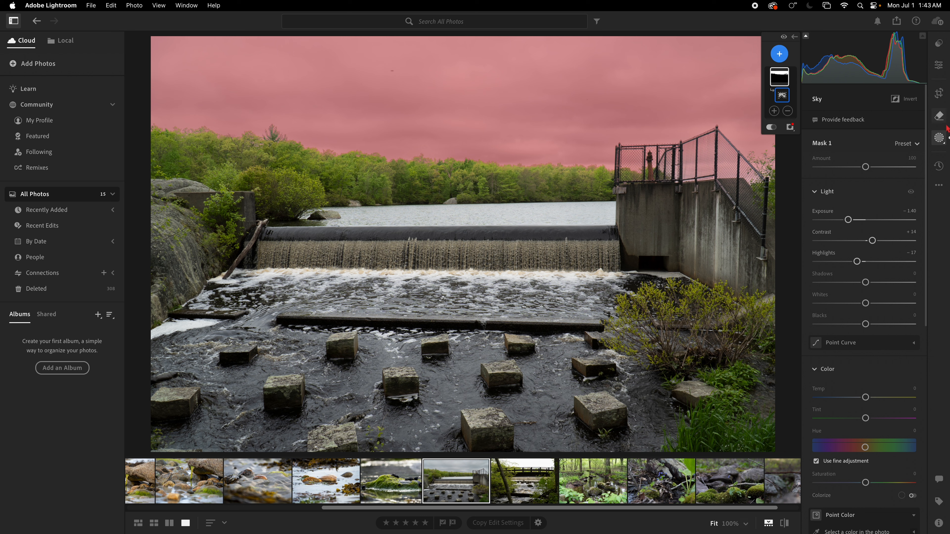
click(939, 75)
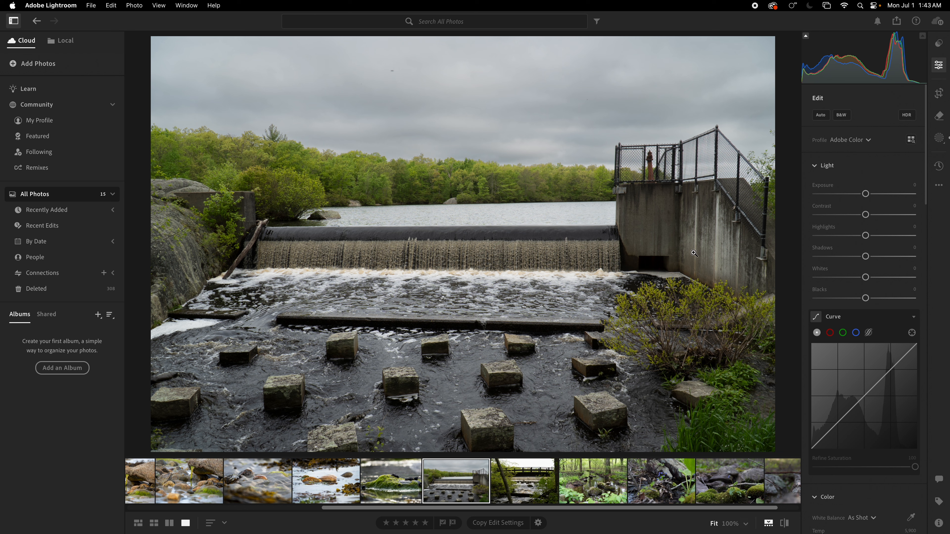
Apply automatic adjustments to the dam photo and compare it with the original, checking the dark speck in the sky up close.
click(819, 115)
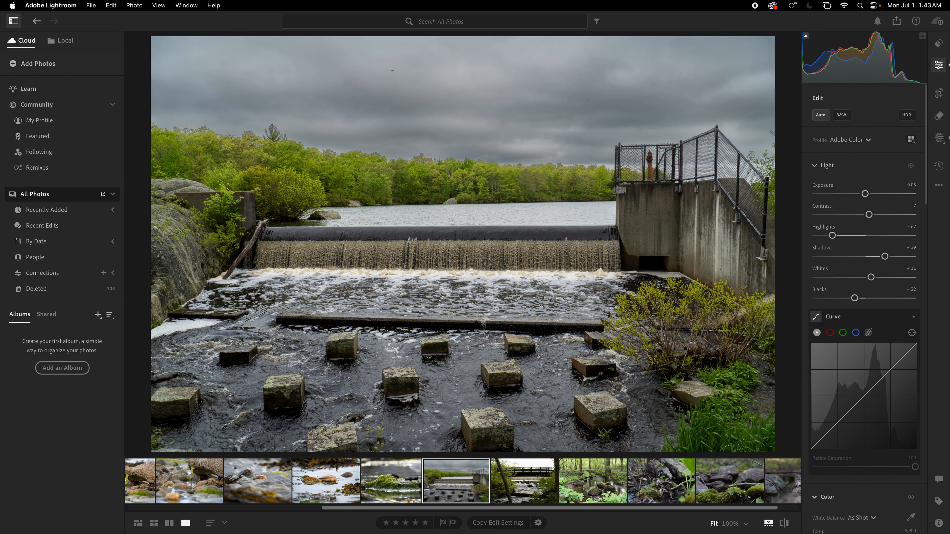
click(784, 524)
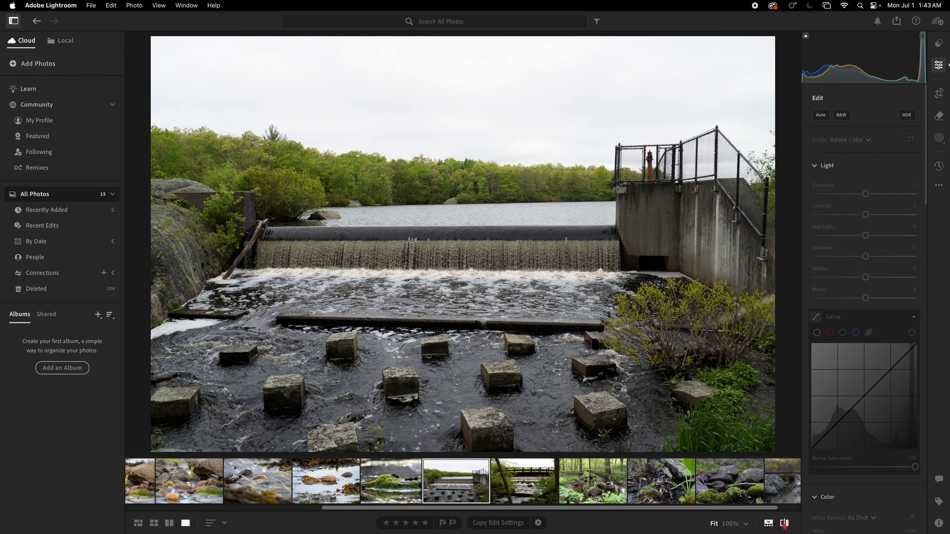
click(392, 74)
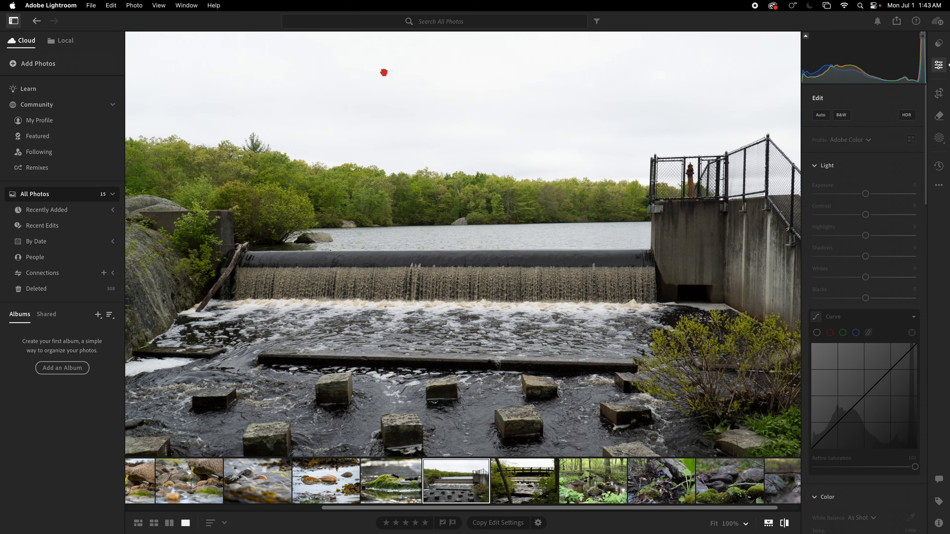
click(374, 53)
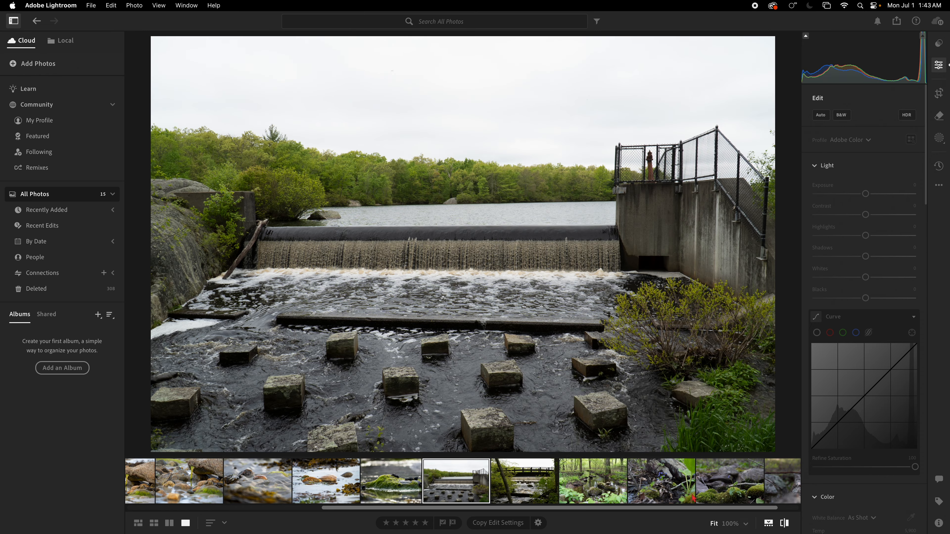
click(784, 524)
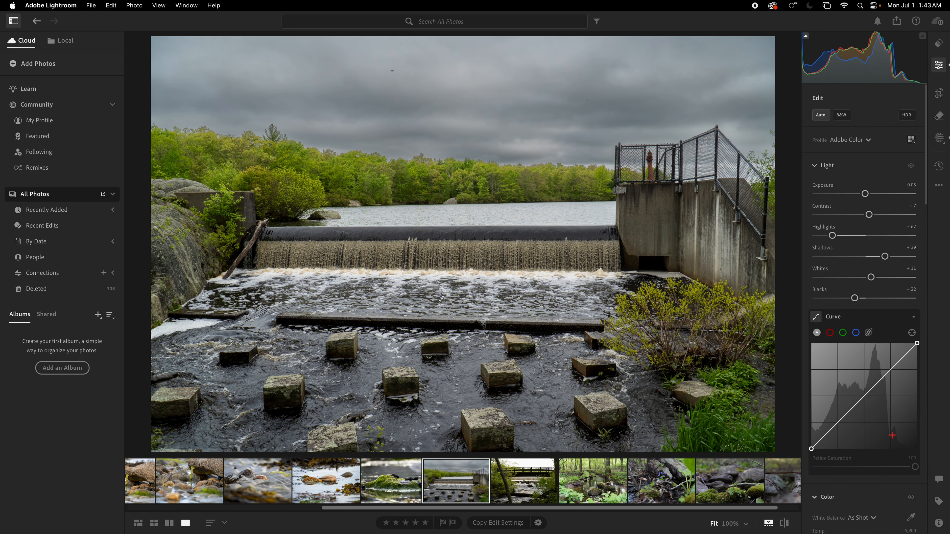
Straighten the dam photo by rotating the crop +0.37 degrees, and return to the edit settings.
click(938, 93)
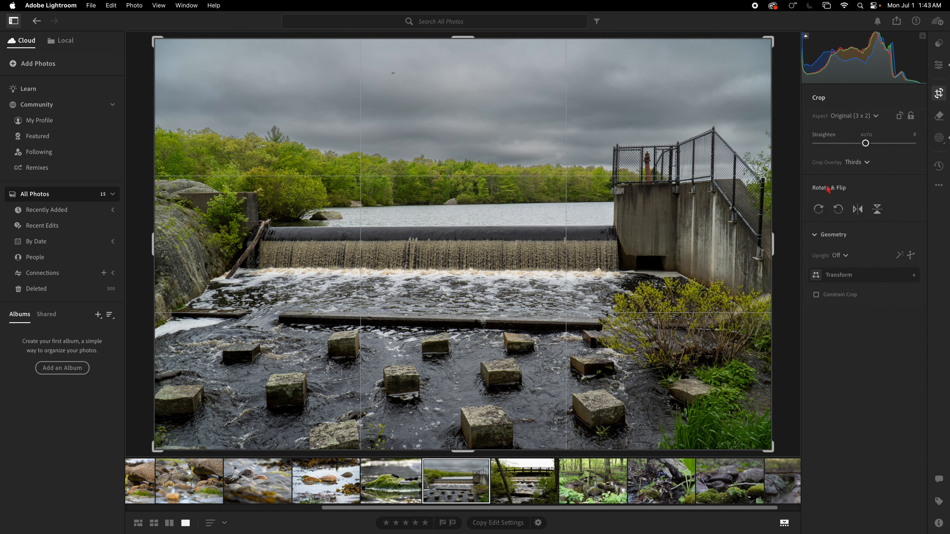
drag(783, 453, 779, 455)
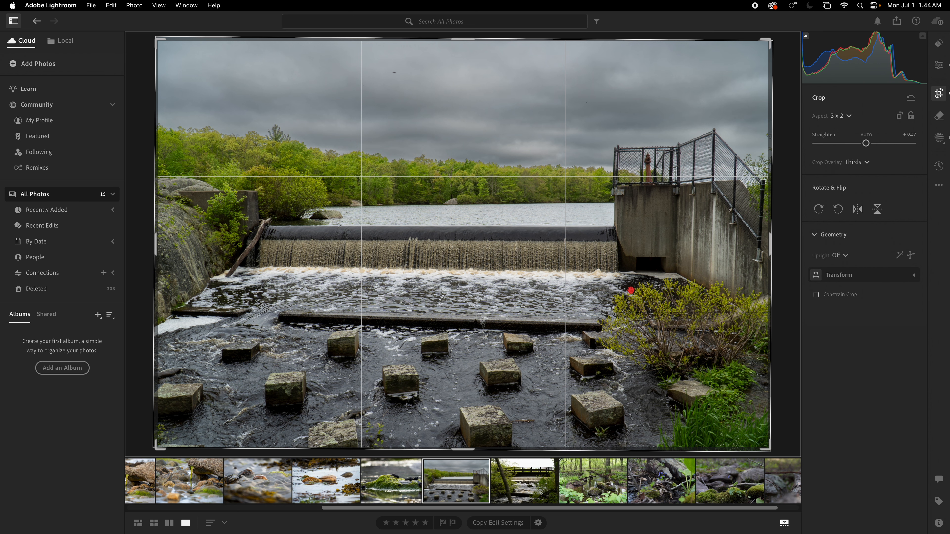
key(e)
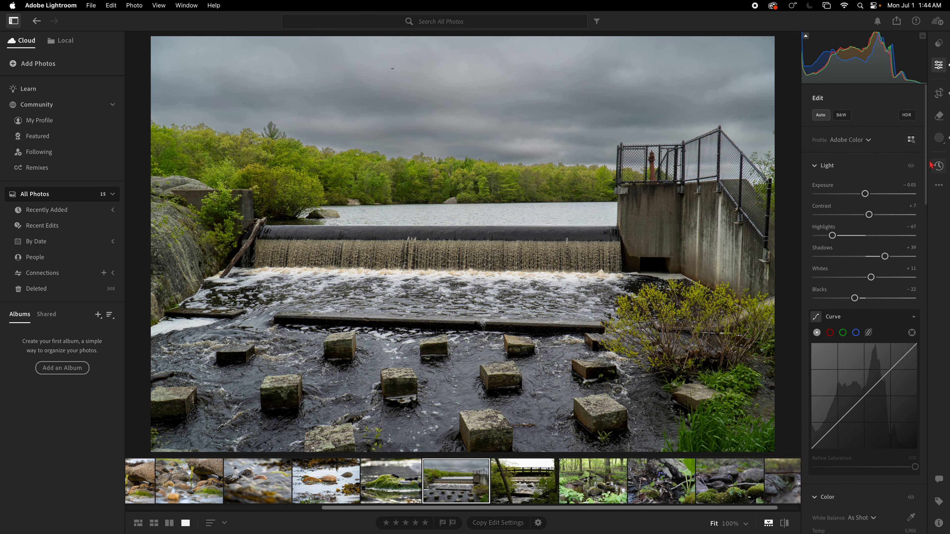
Set the dam photo's overall Saturation to +10 and the aqua Saturation in the Color Mixer to +8.
scroll(886, 411, down, 5)
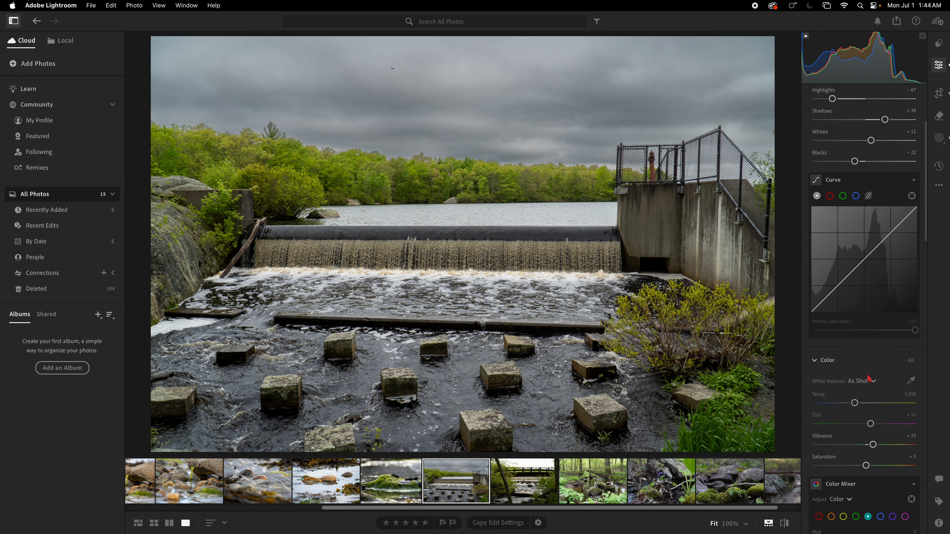
drag(866, 447, 870, 448)
scroll(887, 427, down, 4)
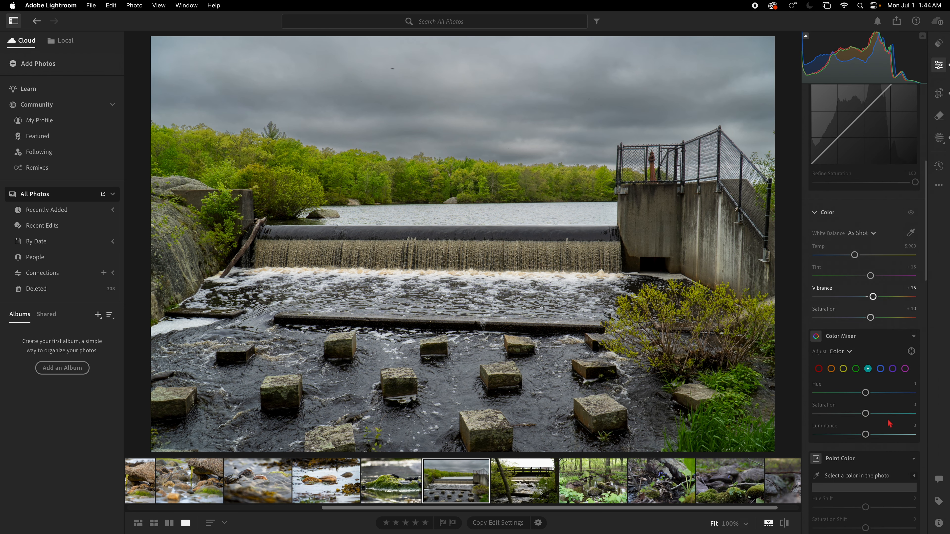
drag(870, 409, 873, 410)
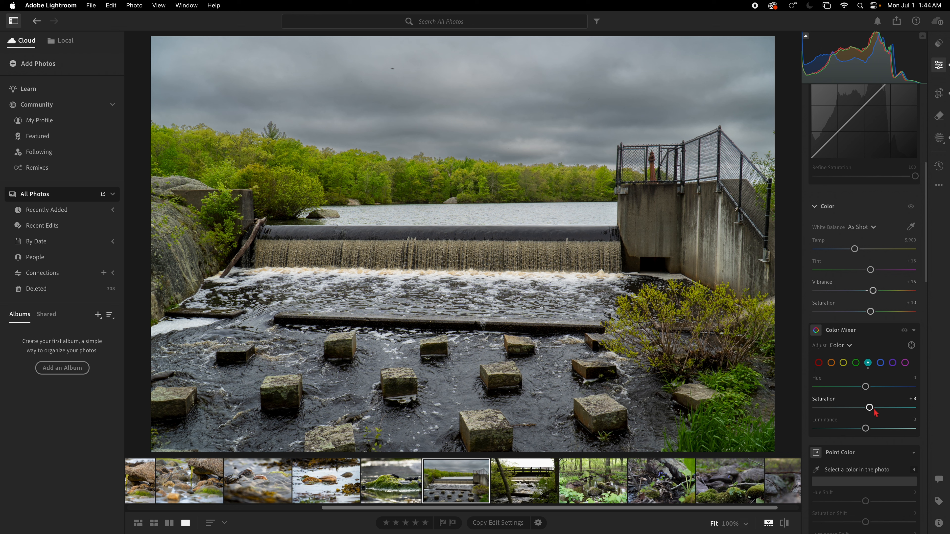
Sample the yellow-green of the far treeline as a point color and set its Saturation Shift to +11.
scroll(875, 412, down, 8)
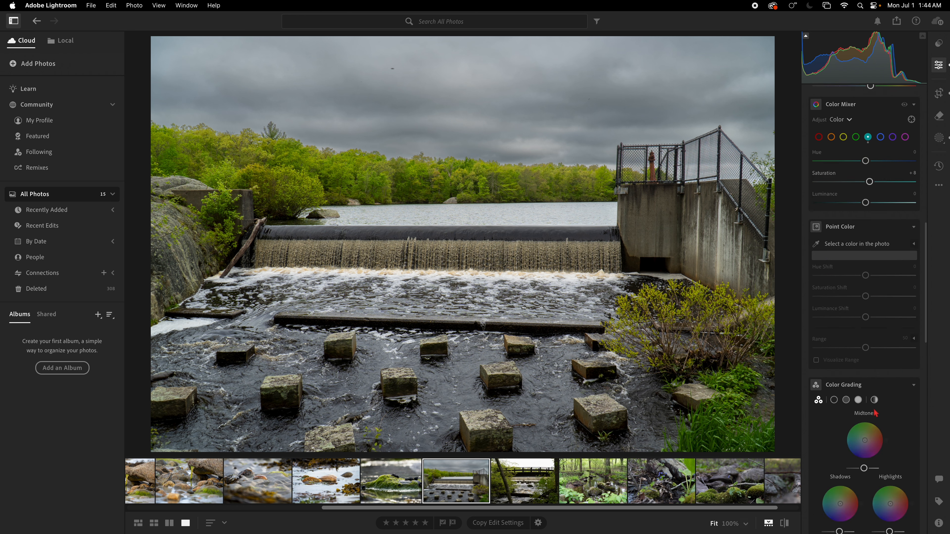
scroll(817, 210, up, 1)
click(816, 233)
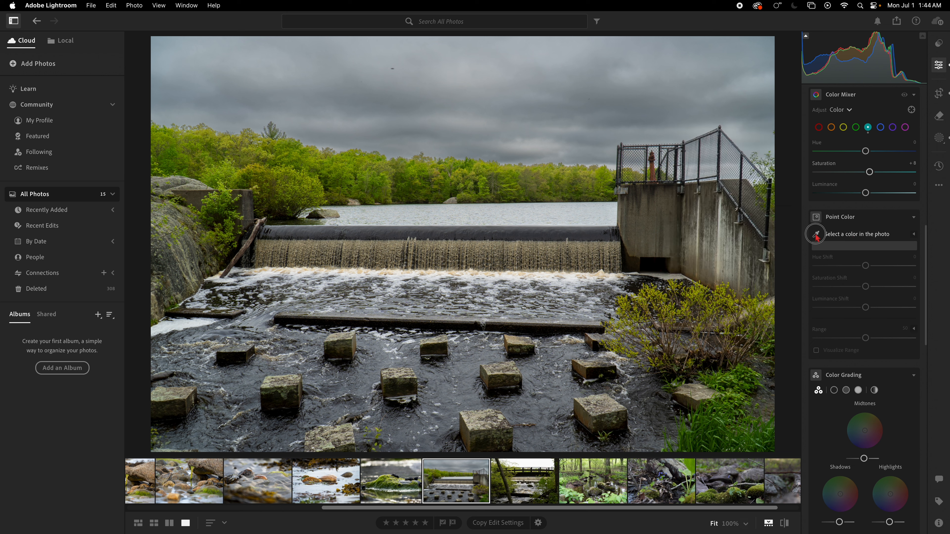
click(348, 167)
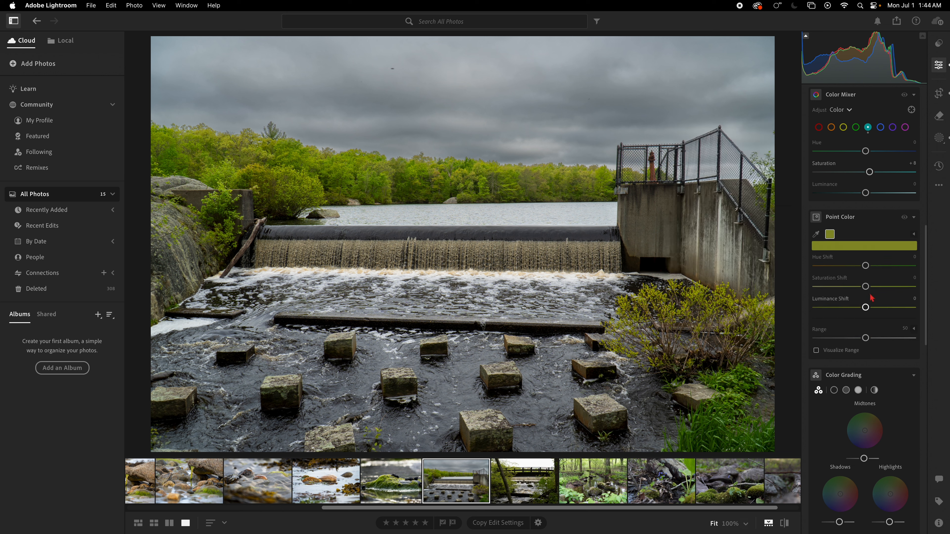
drag(866, 287, 871, 286)
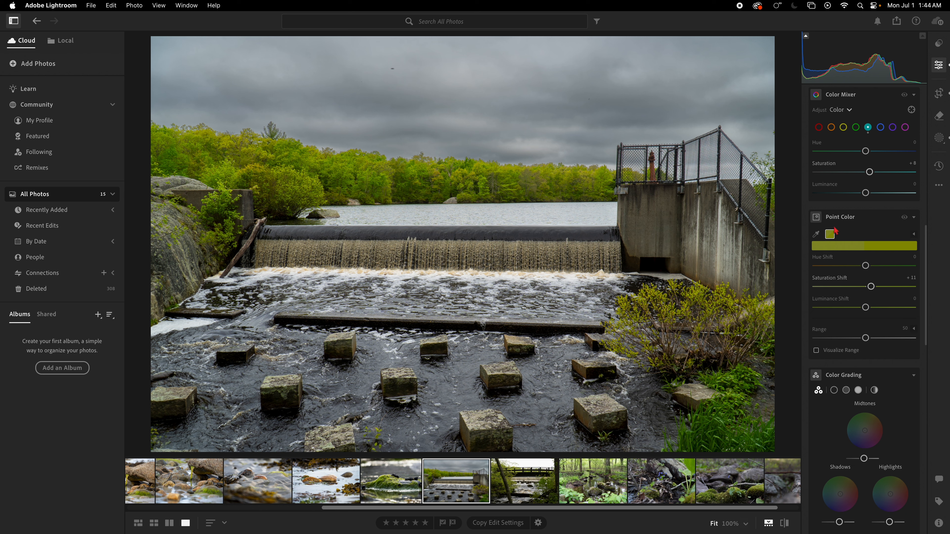
Add a second point color from the dark green plants by the bank and set its Saturation Shift to +9.
click(815, 234)
click(735, 383)
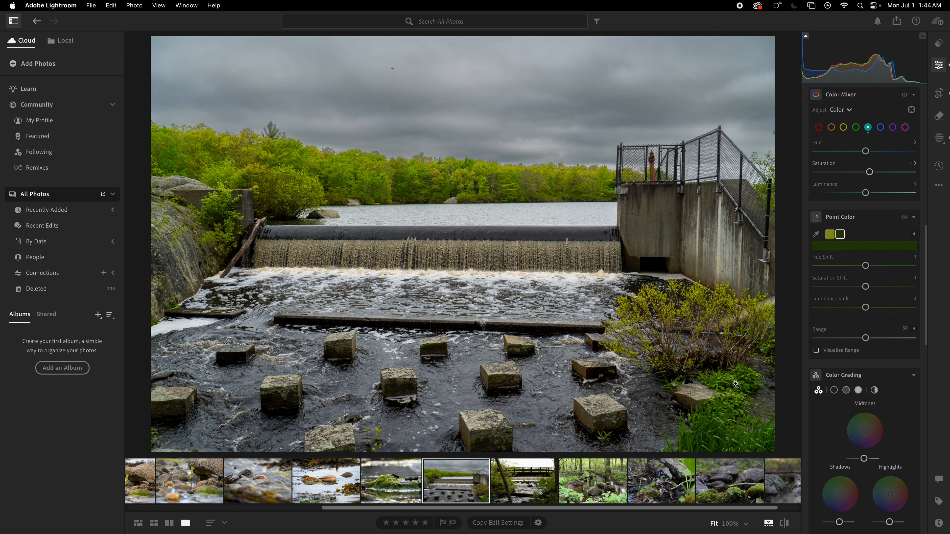
drag(865, 286, 870, 286)
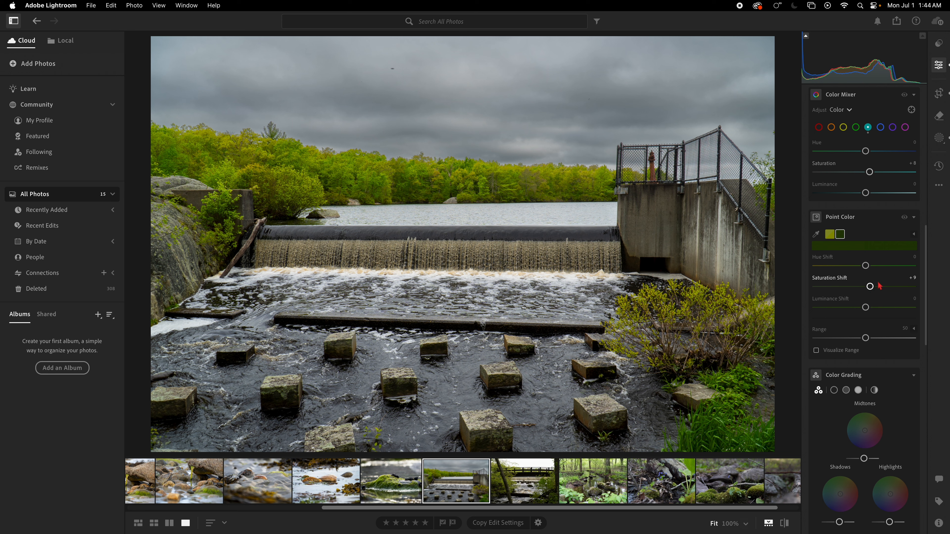
Open the photo of the footbridge over the stream and apply automatic adjustments.
click(527, 493)
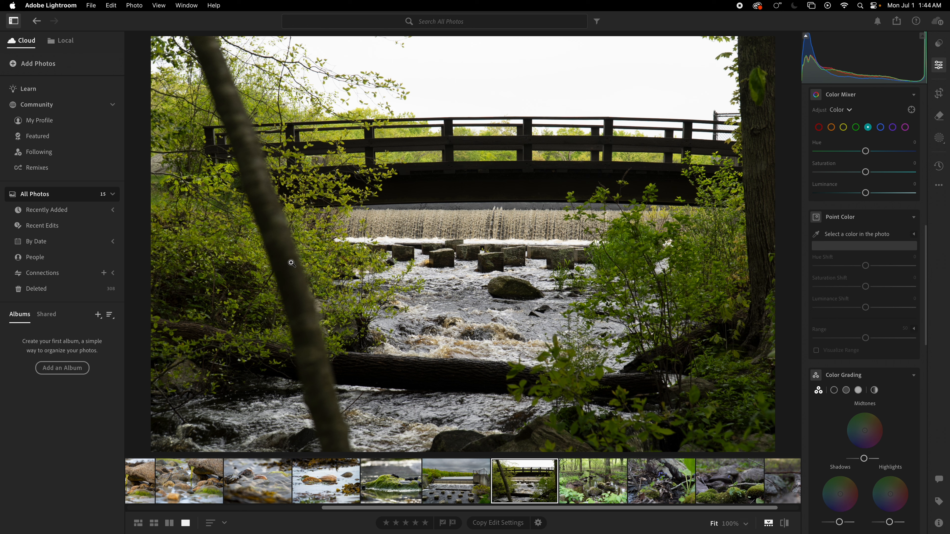
scroll(849, 185, up, 10)
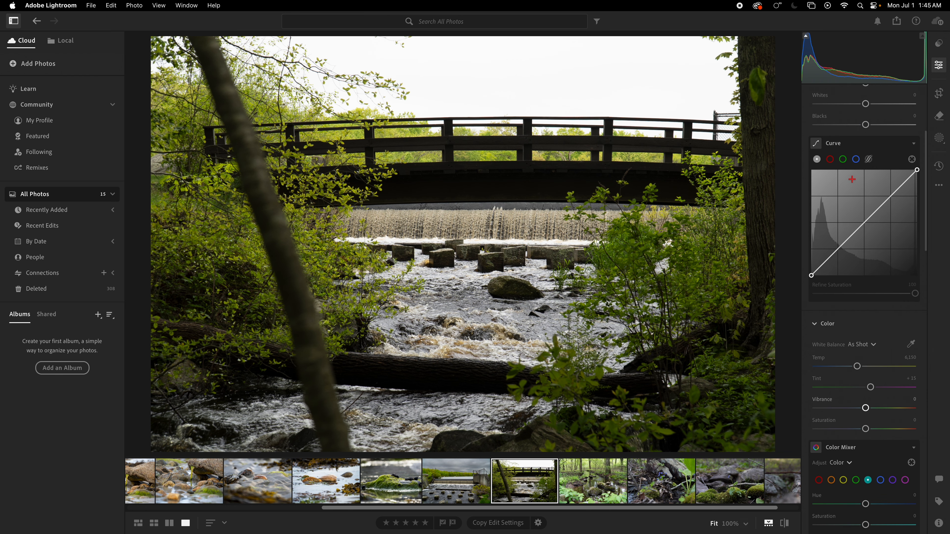
scroll(849, 184, up, 5)
click(821, 115)
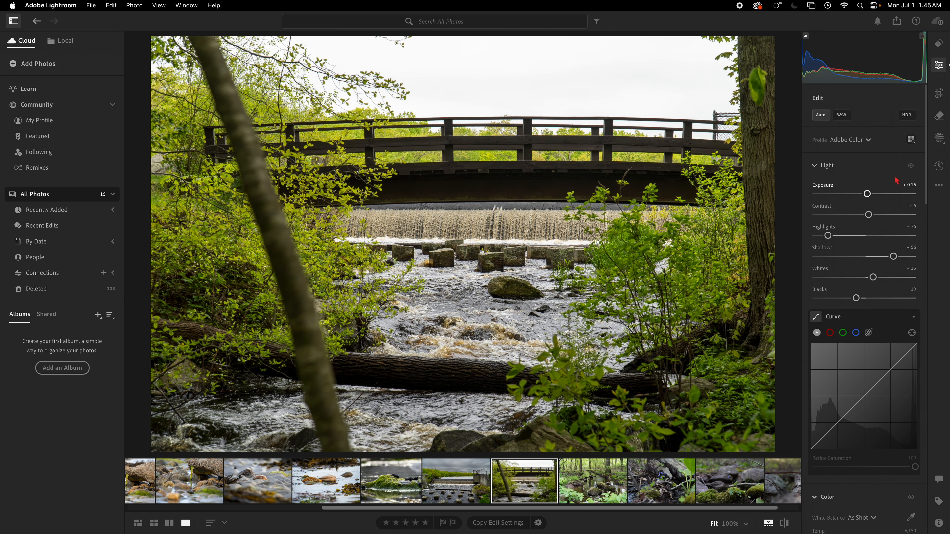
Mask the sky above the footbridge and set the mask's Exposure to -1.08, Highlights to -22 and Contrast to +7.
click(939, 137)
click(870, 131)
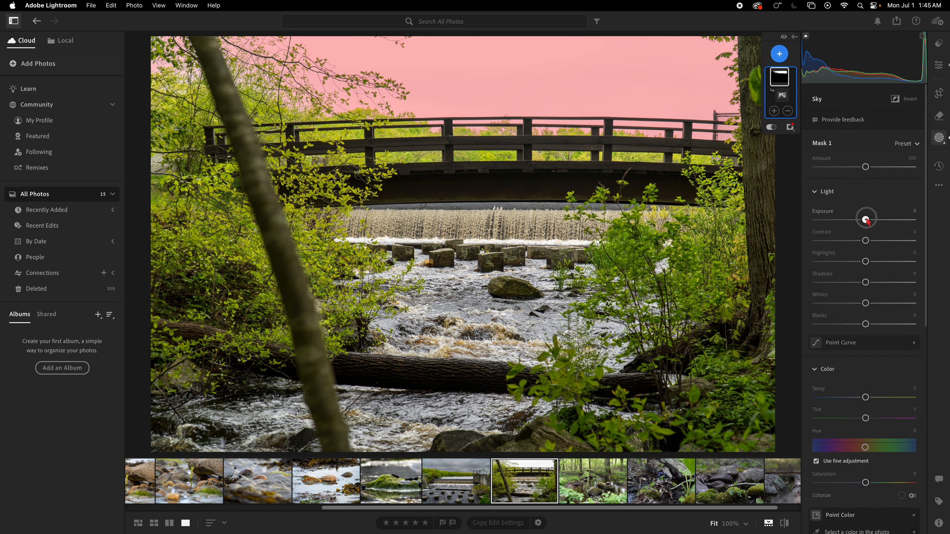
mouse_move(865, 220)
mouse_down()
mouse_move(845, 220)
mouse_move(853, 220)
mouse_up()
drag(865, 261, 854, 262)
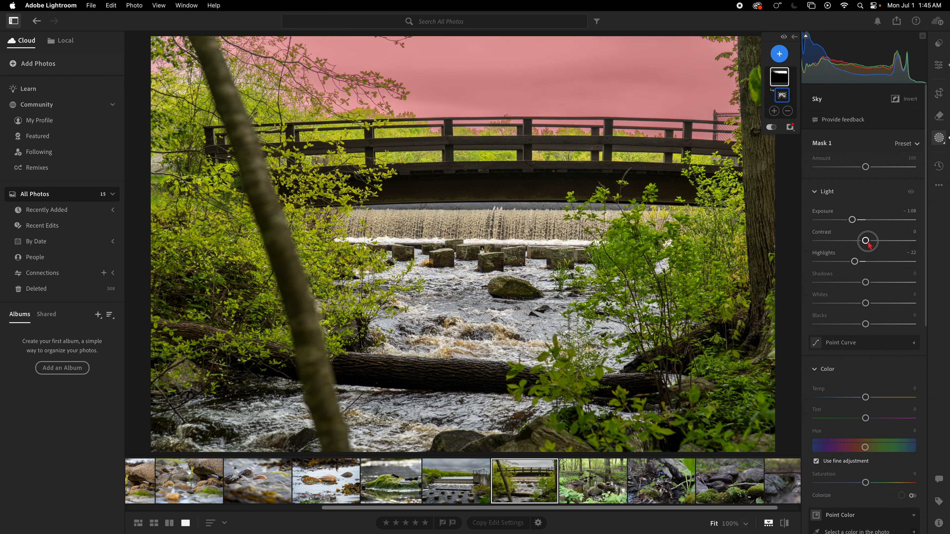
drag(865, 241, 868, 240)
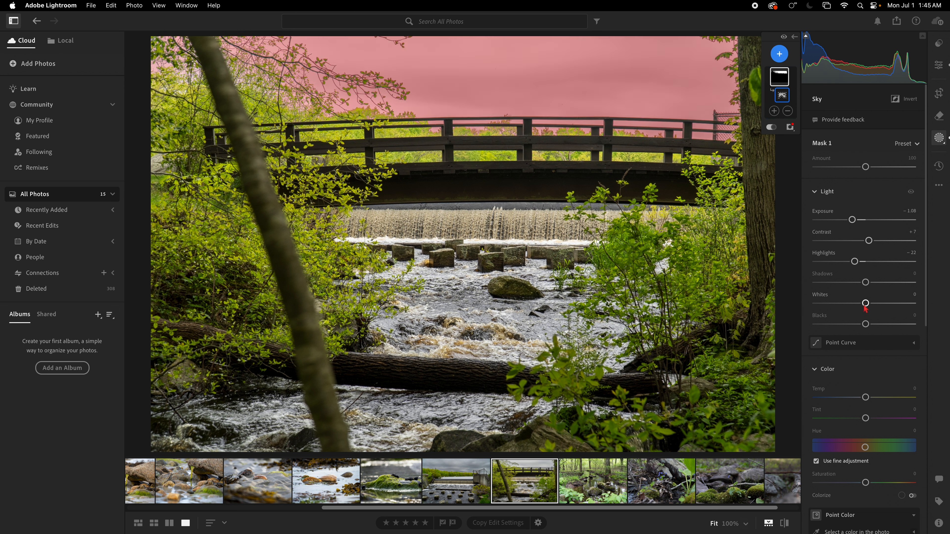
Lower the sky mask's Whites slightly, close masking, and compare the edited footbridge photo with its original.
drag(865, 303, 860, 304)
click(941, 64)
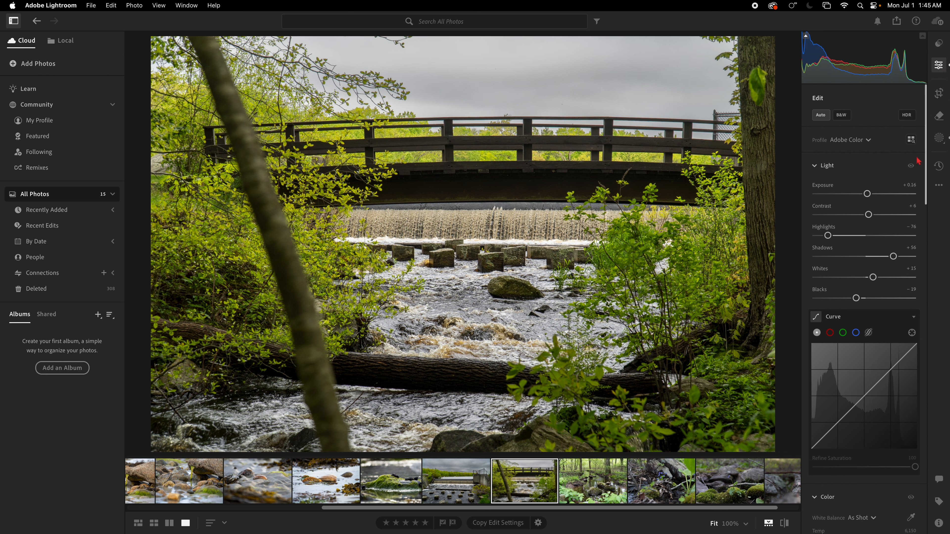
click(784, 524)
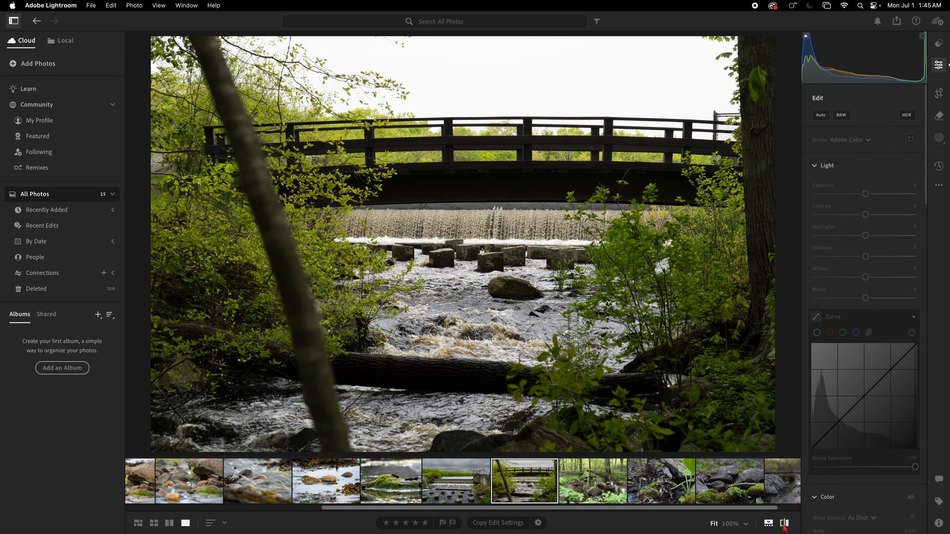
click(784, 524)
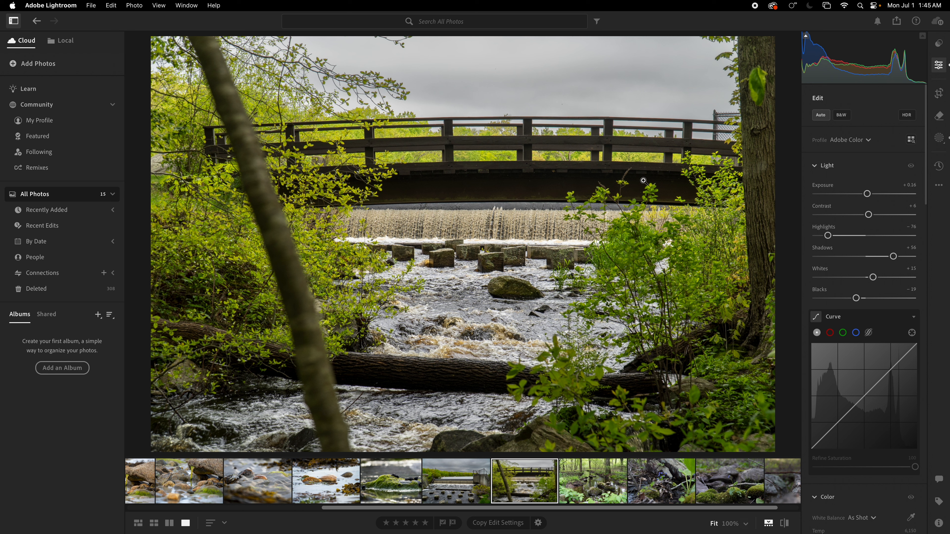
Set the footbridge photo's Contrast to +12 and shape its curve into a gentle S with lowered shadows and raised highlights.
drag(868, 214, 871, 215)
drag(825, 436, 828, 436)
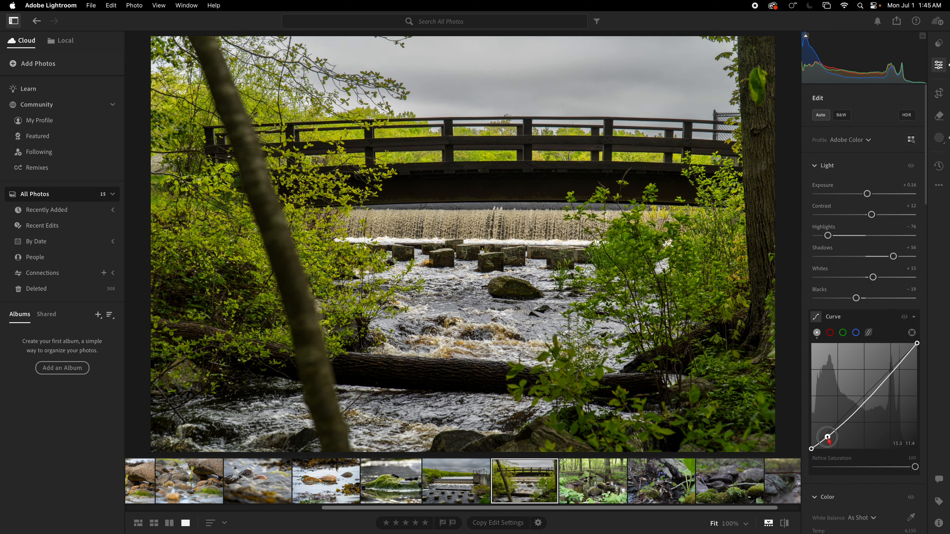
drag(909, 357, 900, 358)
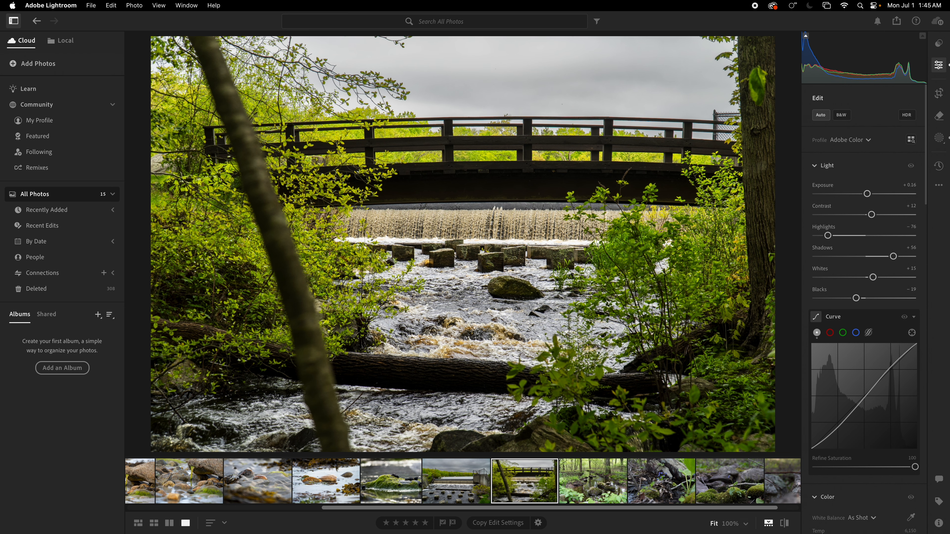
Open the photo of the woodland stream with mossy rocks and apply automatic adjustments.
click(598, 485)
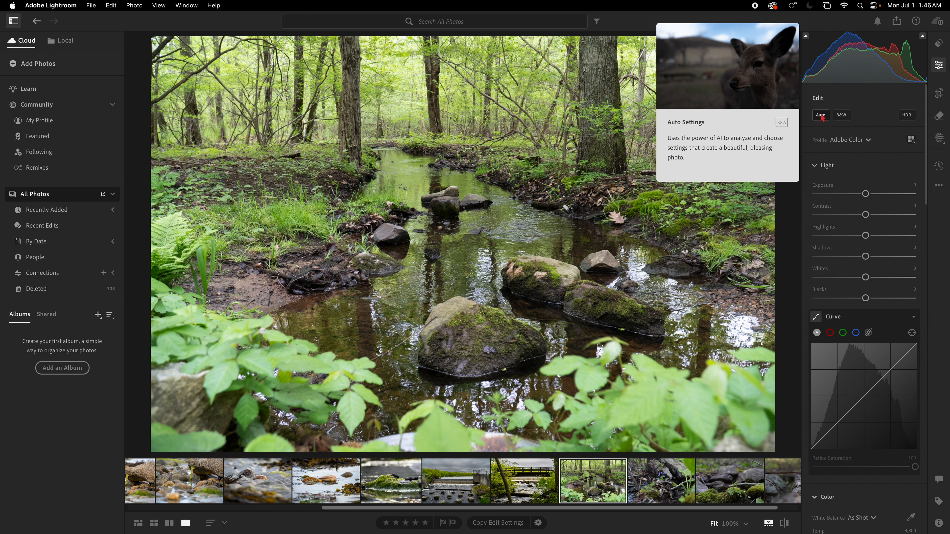
click(821, 116)
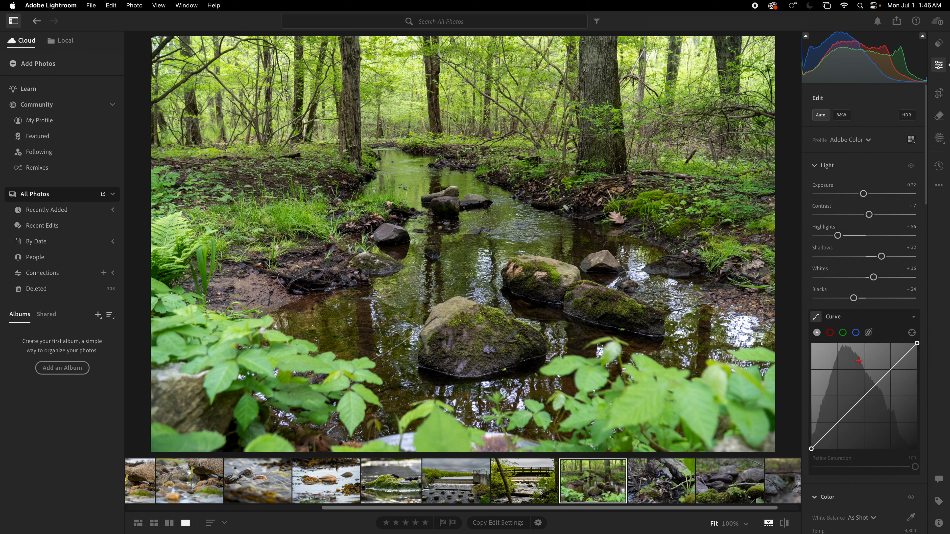
Bend the woodland stream photo's curve into a gentle S and set its Contrast to +9.
drag(833, 429, 830, 432)
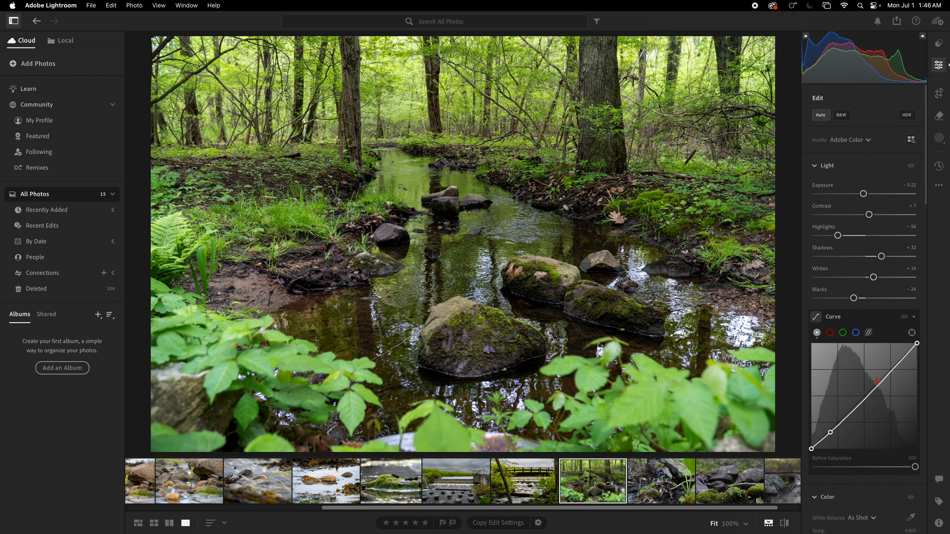
drag(904, 358, 903, 355)
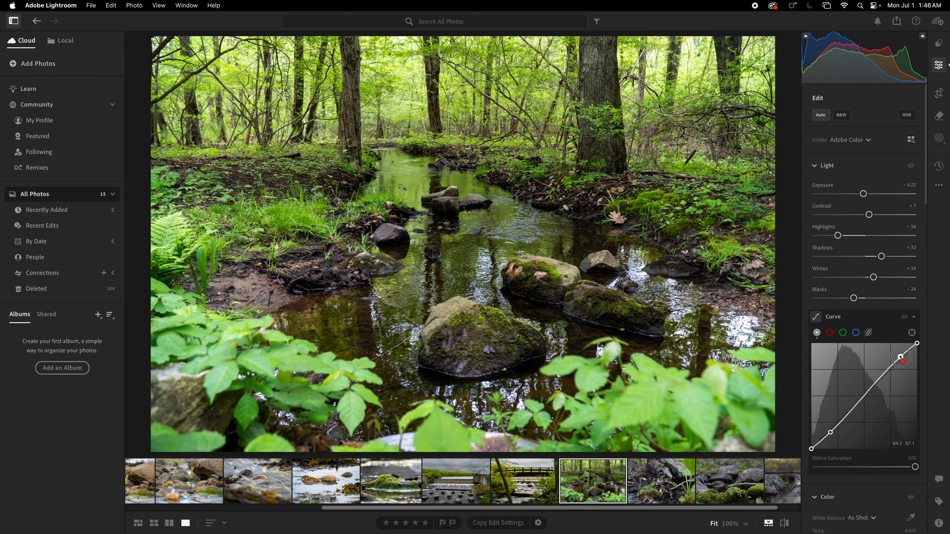
drag(870, 213, 872, 214)
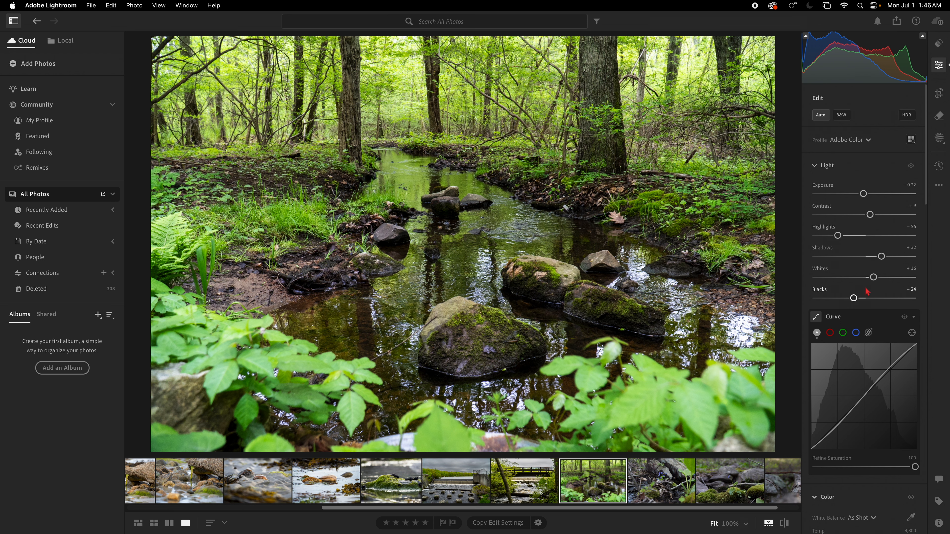
Crop the woodland stream photo to an upright frame centered on the water and compare it with the original.
click(939, 93)
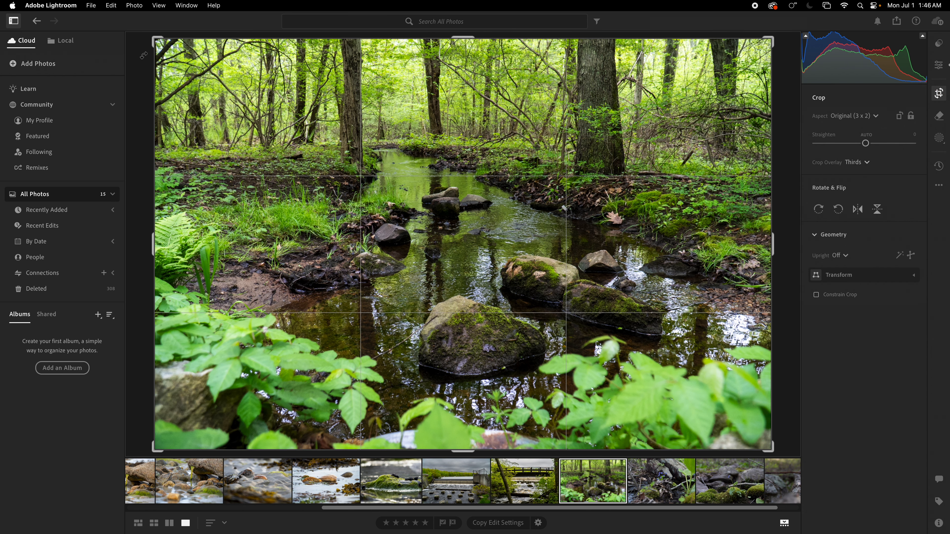
drag(153, 40, 318, 37)
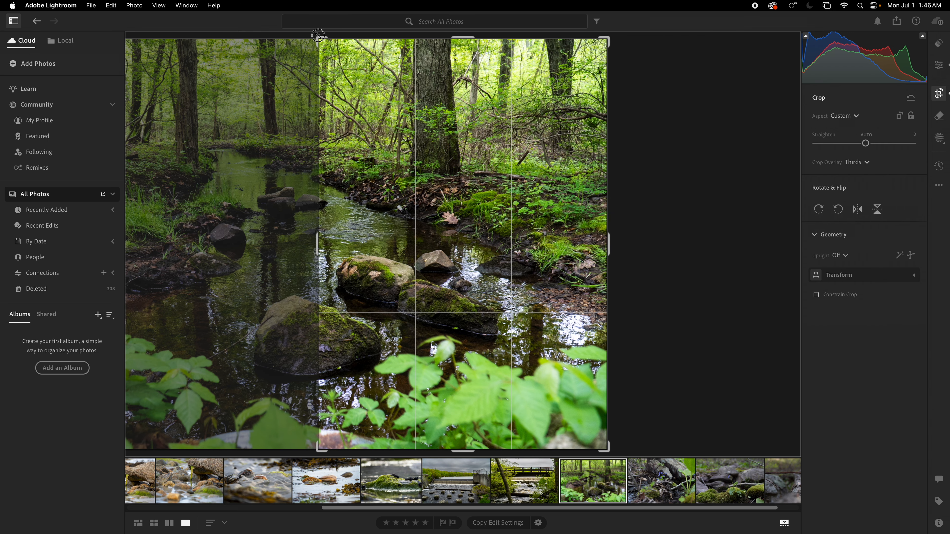
drag(507, 205, 672, 196)
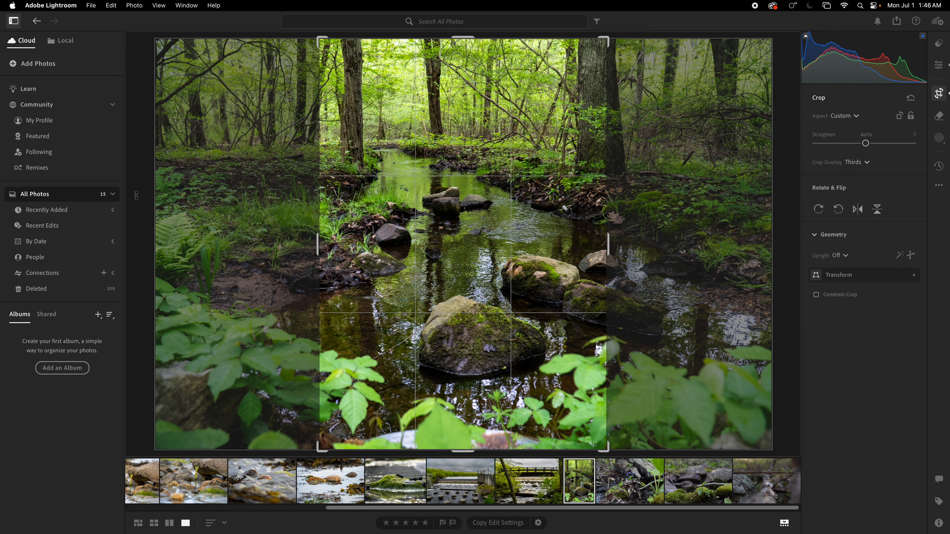
key(e)
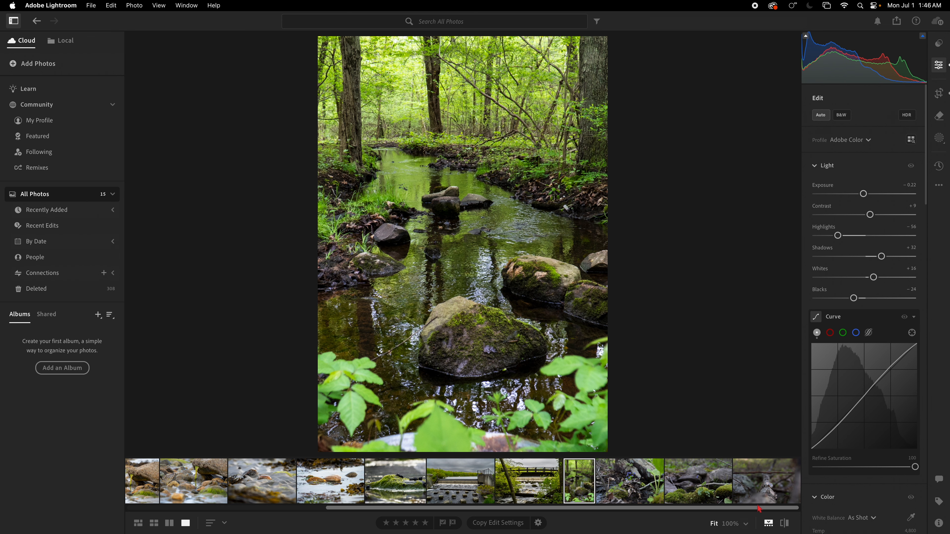
click(785, 526)
click(785, 526)
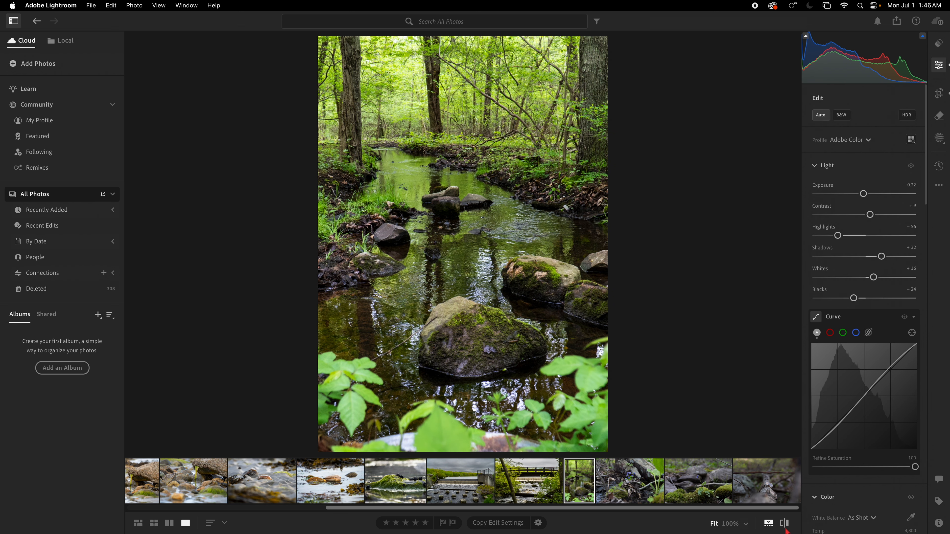
Look through the remaining photos, return to the one with the purple violets and apply automatic adjustments.
click(629, 489)
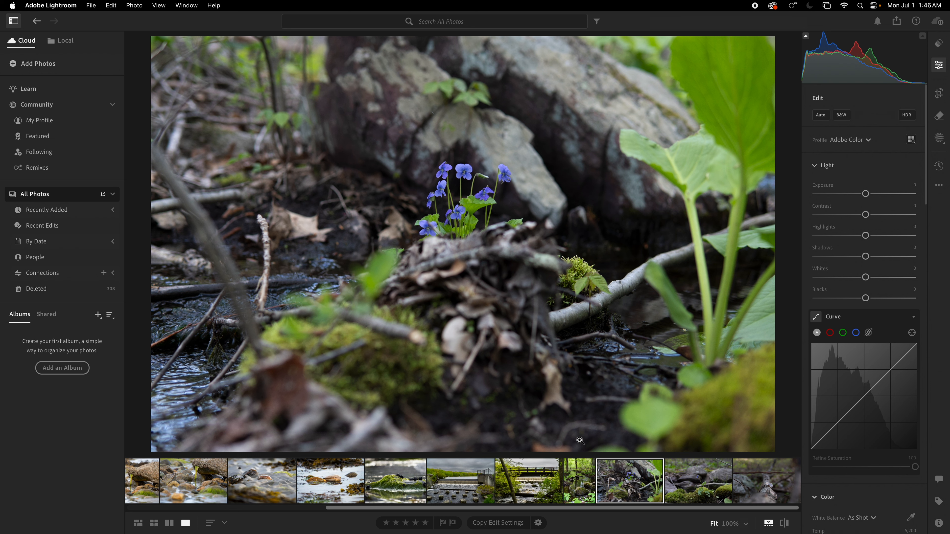
click(695, 481)
click(771, 481)
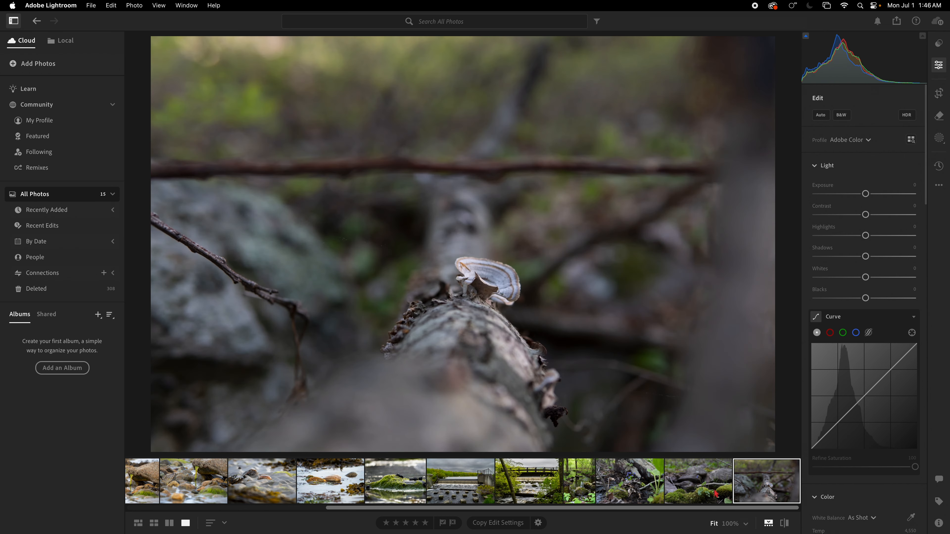
click(631, 483)
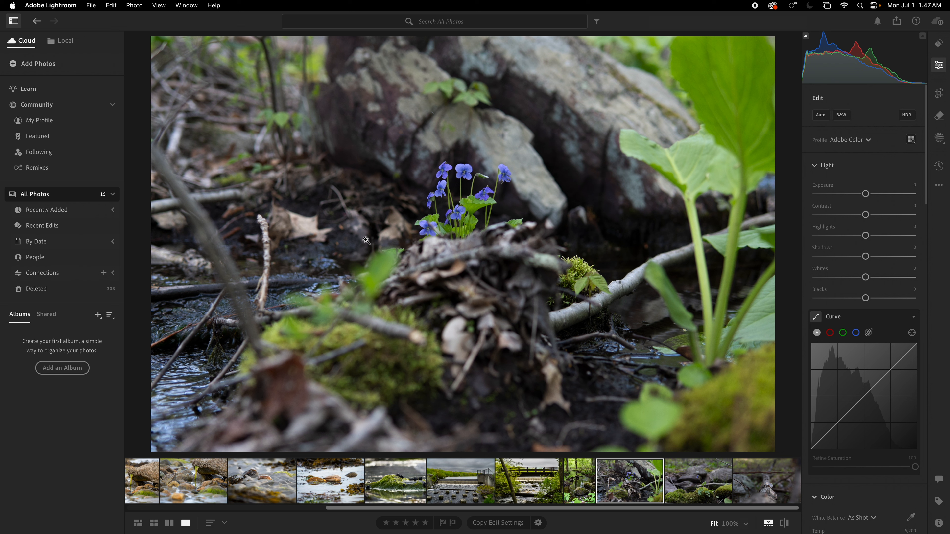
click(821, 116)
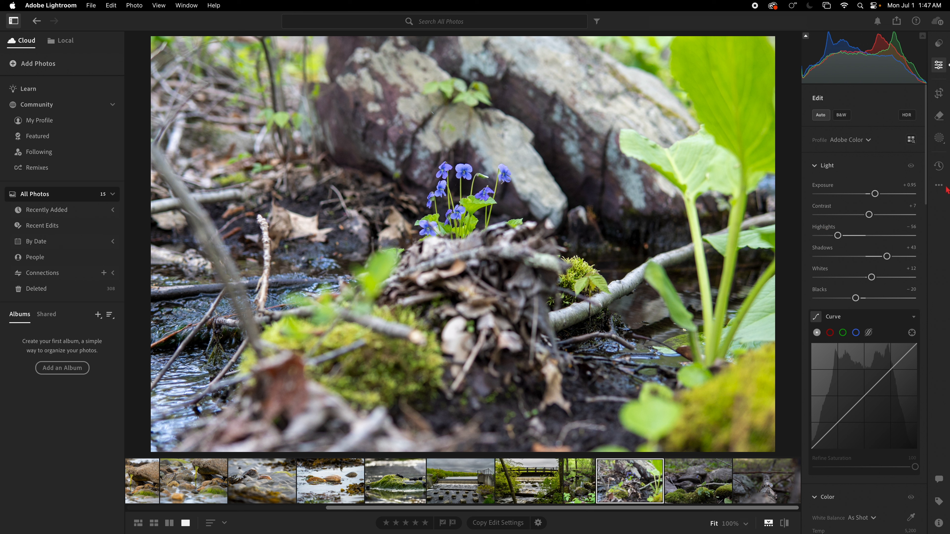
Set the violets photo's Contrast to +11 and shape its curve into an S with darker shadows and brighter highlights.
drag(870, 215, 872, 215)
click(830, 434)
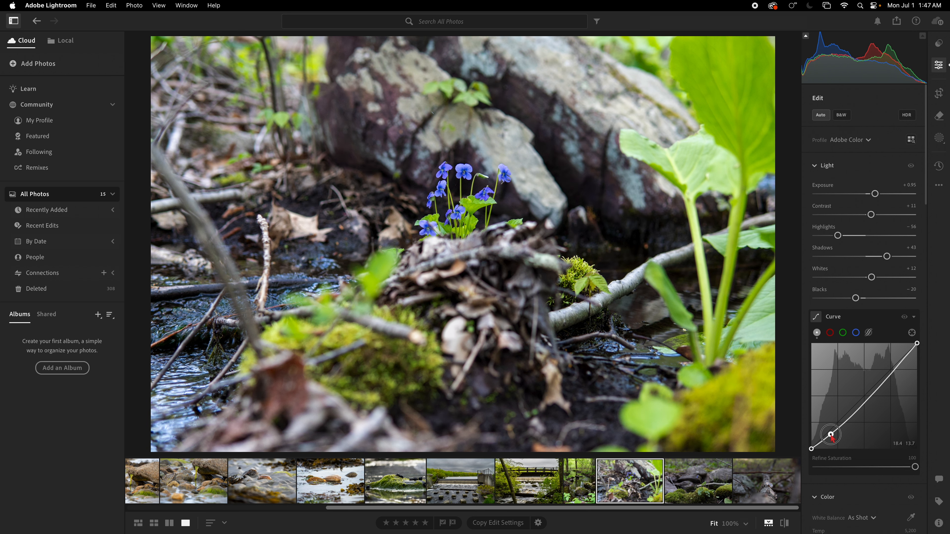
drag(901, 361, 900, 359)
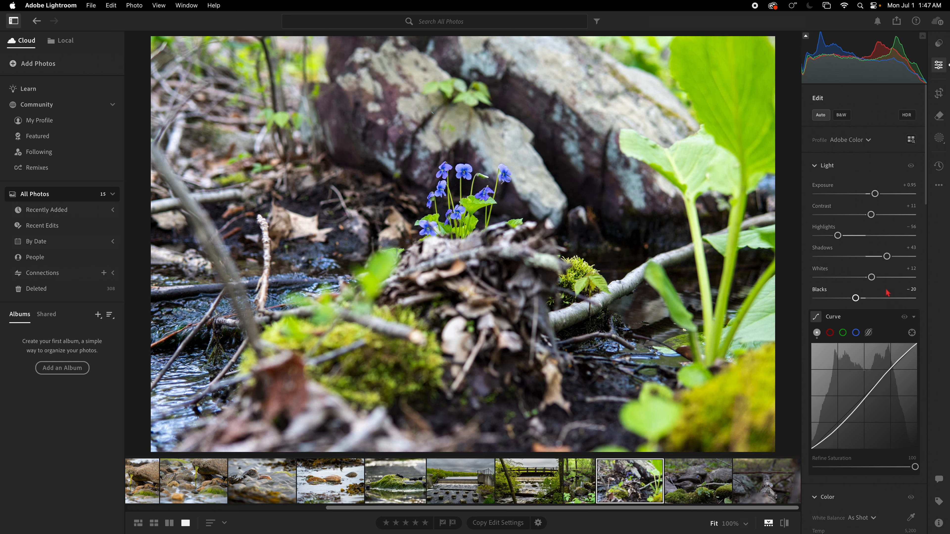
Set the aqua Saturation to +7 in the violets photo's Color Mixer.
scroll(850, 377, down, 1)
scroll(849, 376, down, 10)
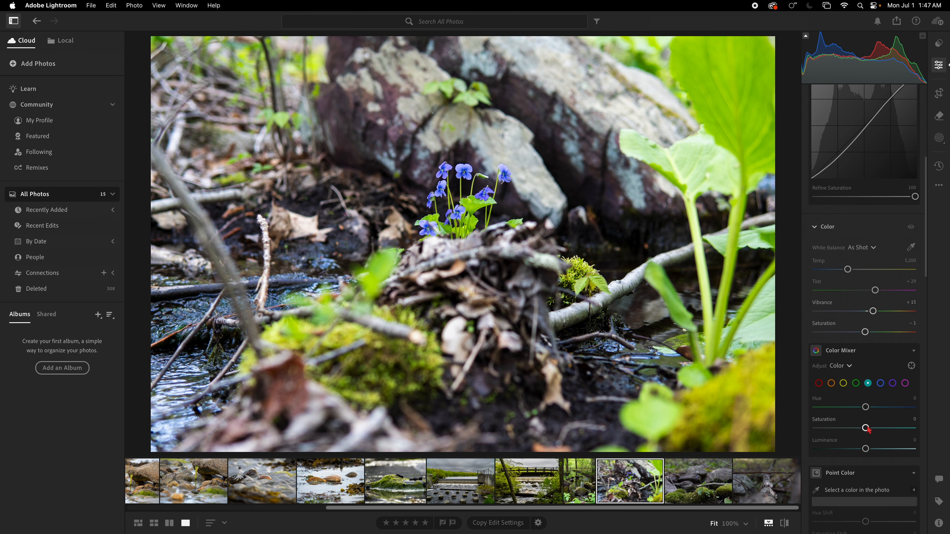
drag(866, 428, 869, 428)
Sample the violet-blue of a flower petal as a point color and set its Luminance Shift to +13.
scroll(826, 330, down, 5)
click(816, 320)
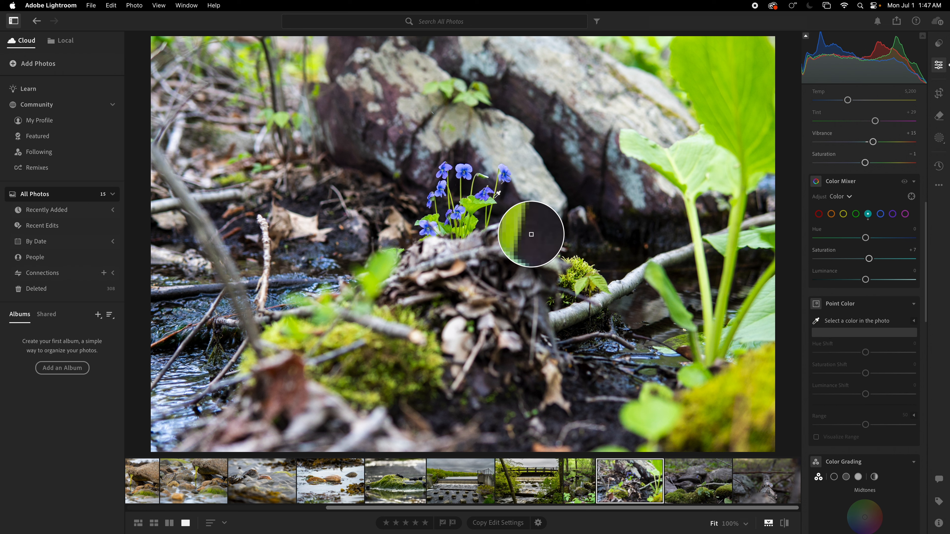
click(488, 197)
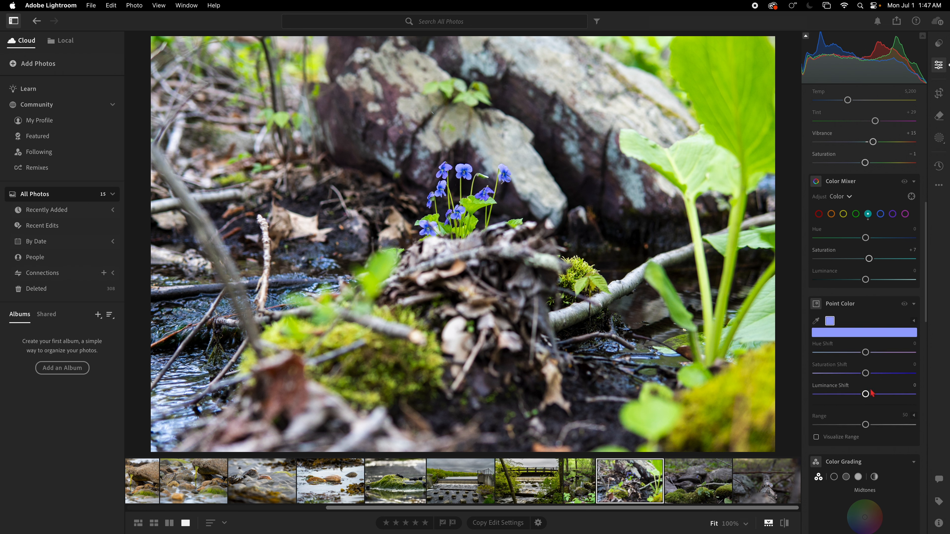
drag(867, 393, 873, 393)
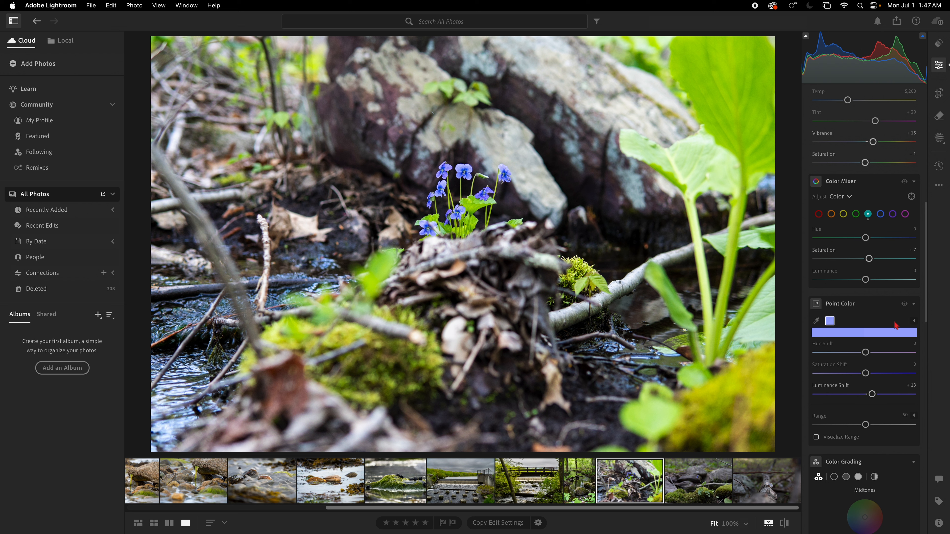
Set the violets photo's Shadows to +15.
scroll(877, 254, up, 1)
scroll(878, 254, up, 15)
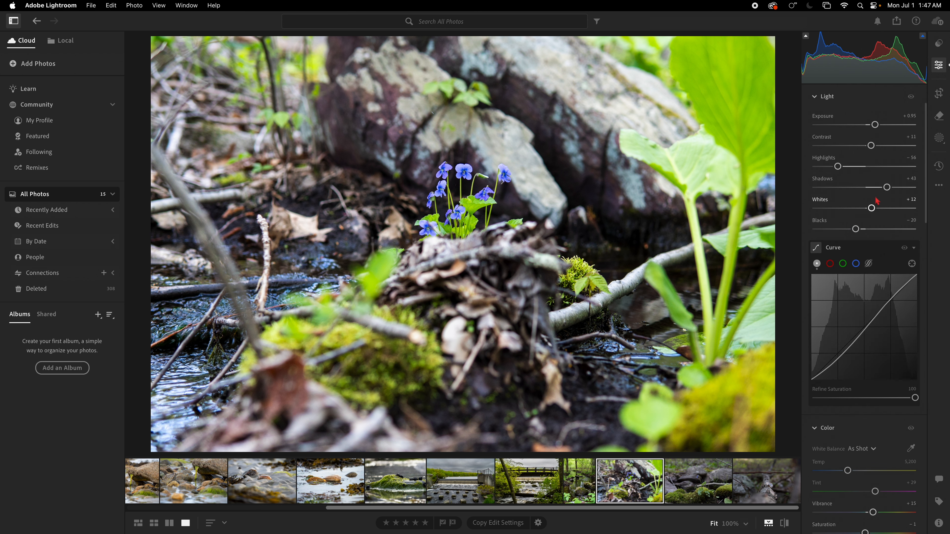
drag(886, 187, 873, 188)
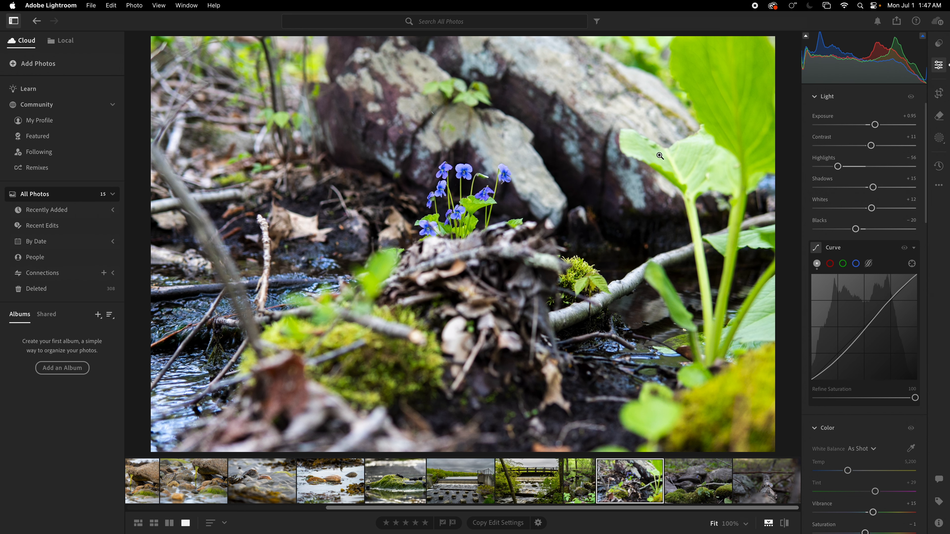
Try cropping the violets photo to a tight, nearly square frame around the flowers.
click(939, 93)
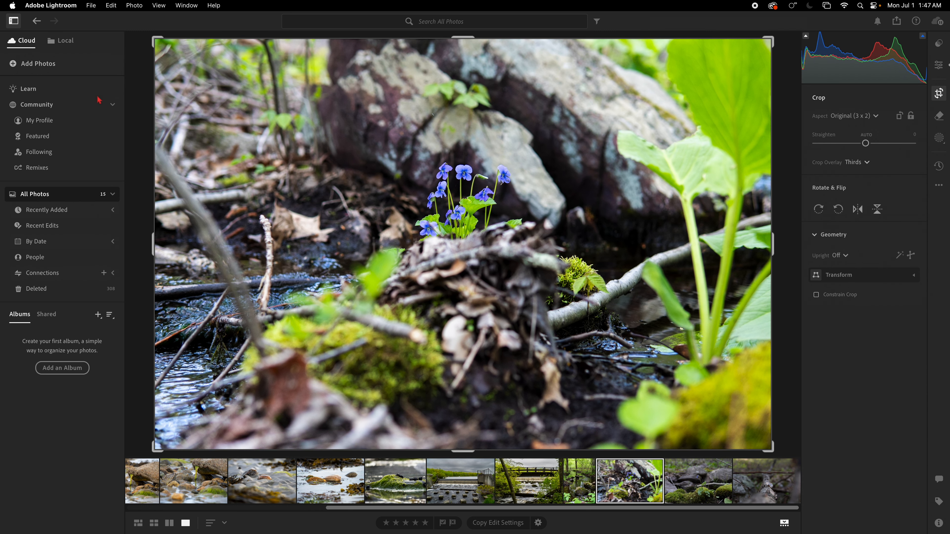
drag(156, 39, 289, 61)
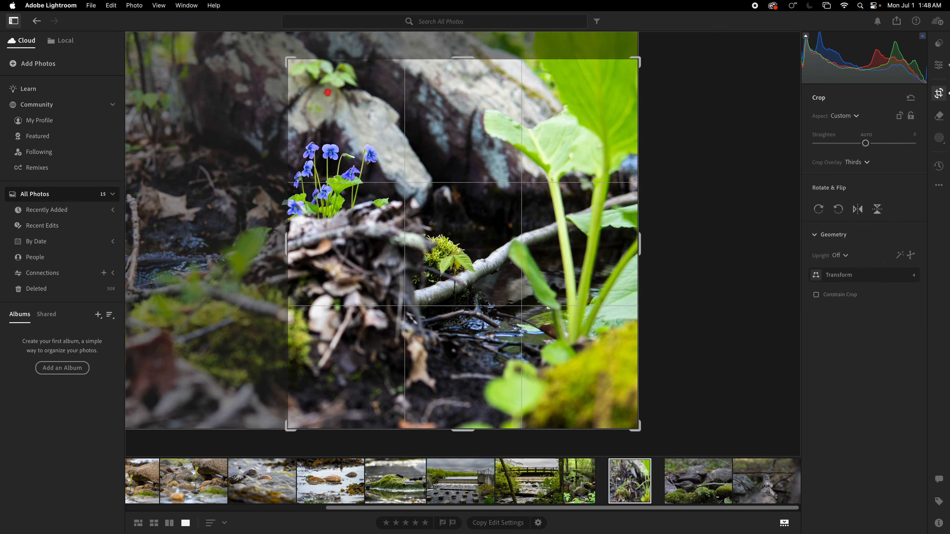
drag(395, 162, 526, 206)
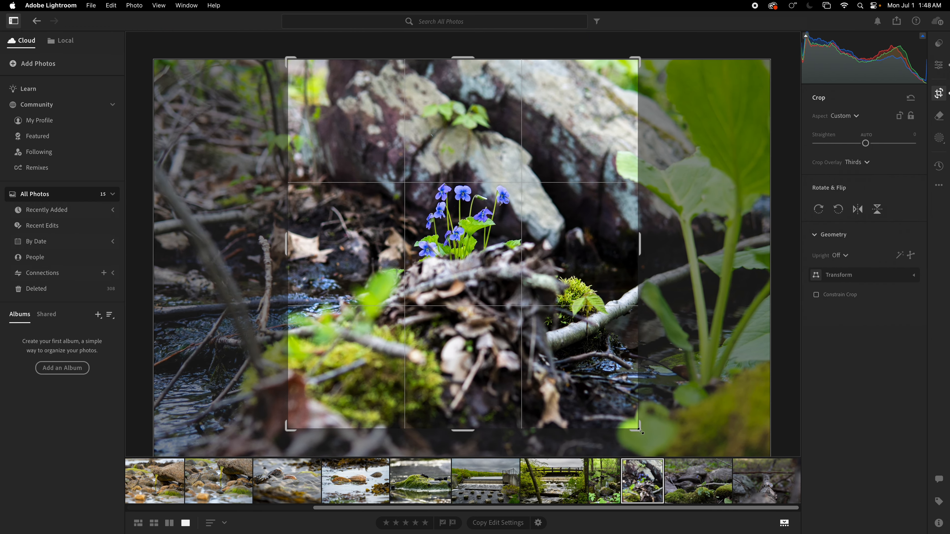
drag(641, 431, 625, 403)
drag(527, 309, 518, 309)
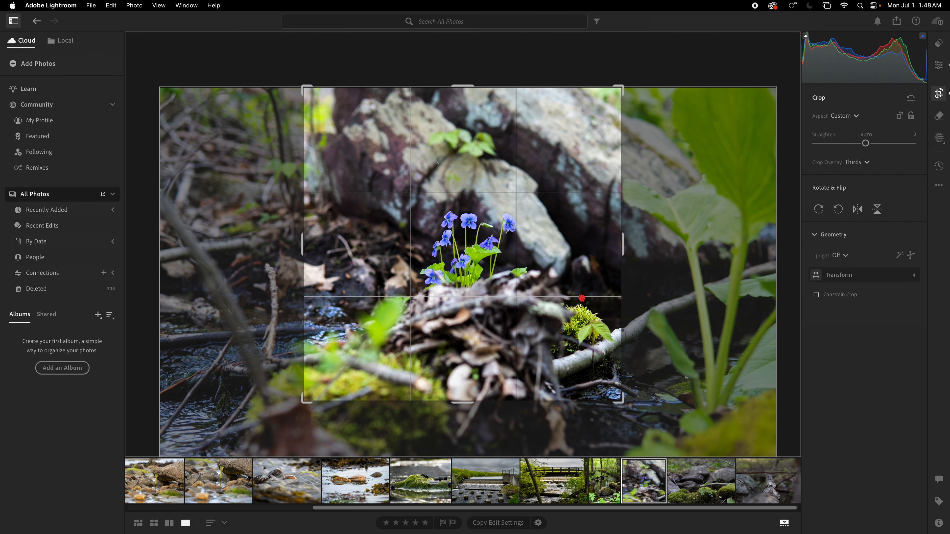
click(638, 54)
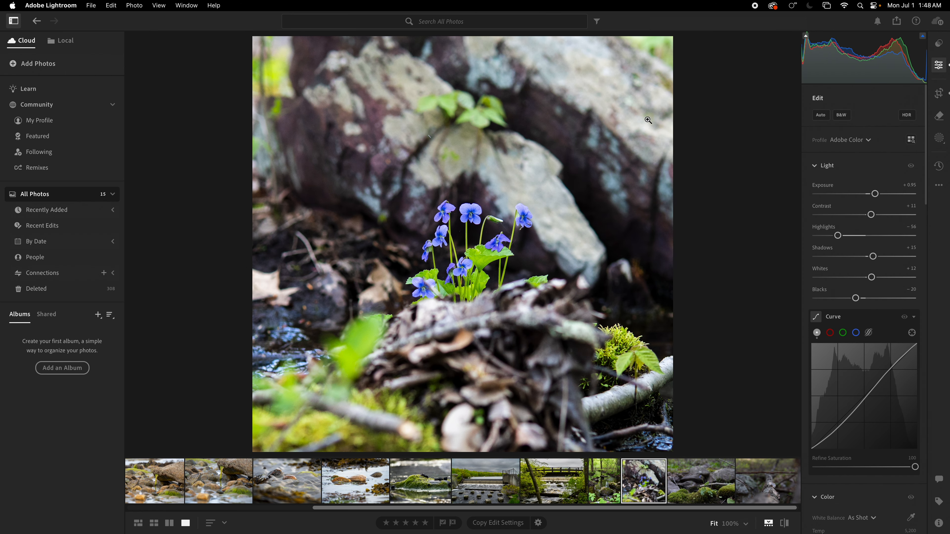
Undo all the crop changes on the violets photo to restore its full frame.
key(super+z)
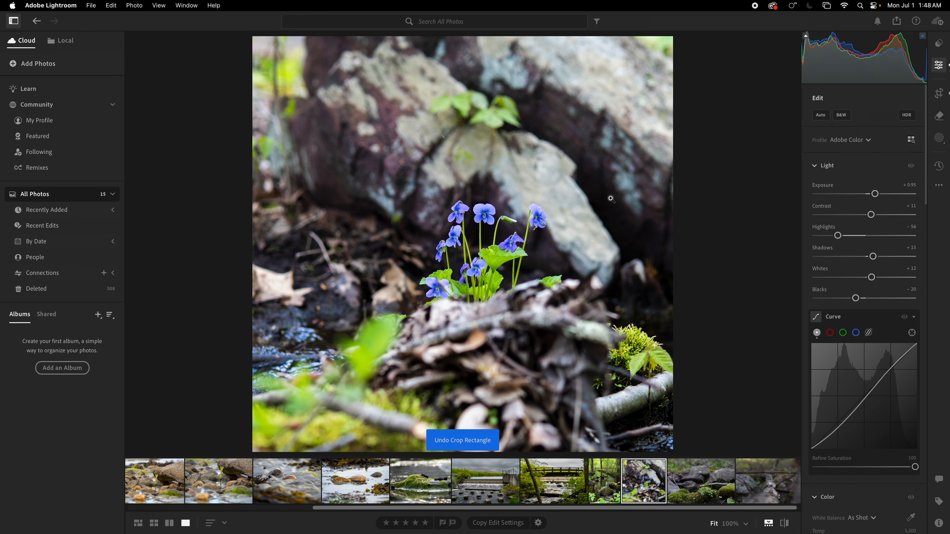
key(super+z)
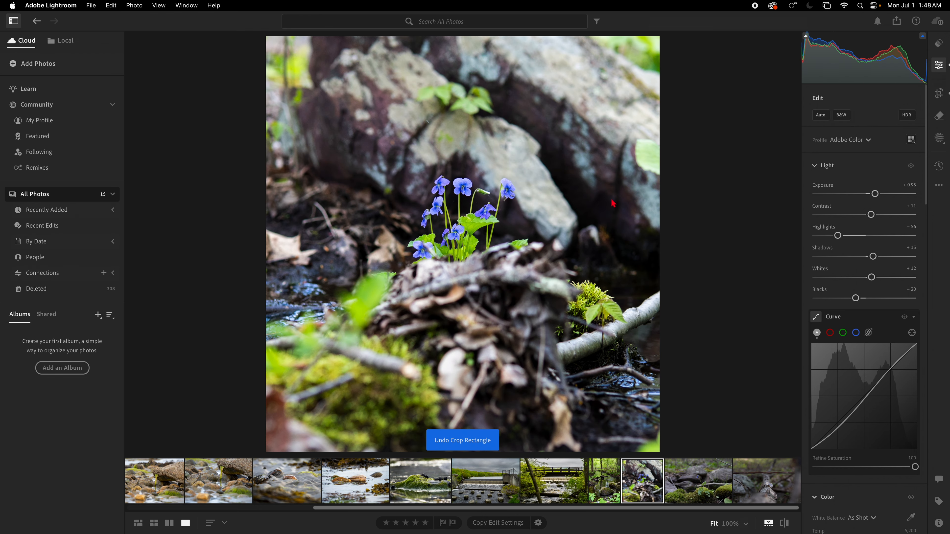
key(super+z)
key(super+z)
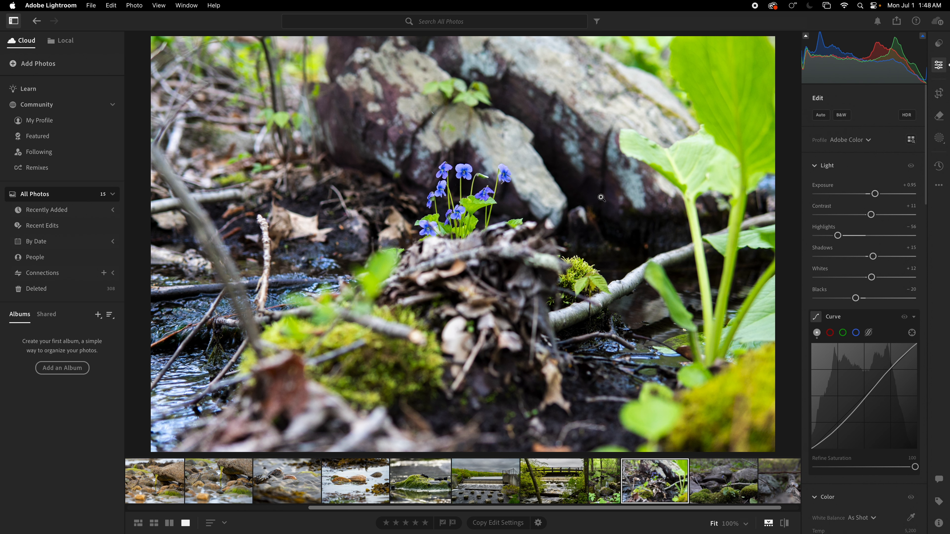
Apply Auto adjustments to the photo of the single violet on moss and inspect its flower at 100%.
click(720, 486)
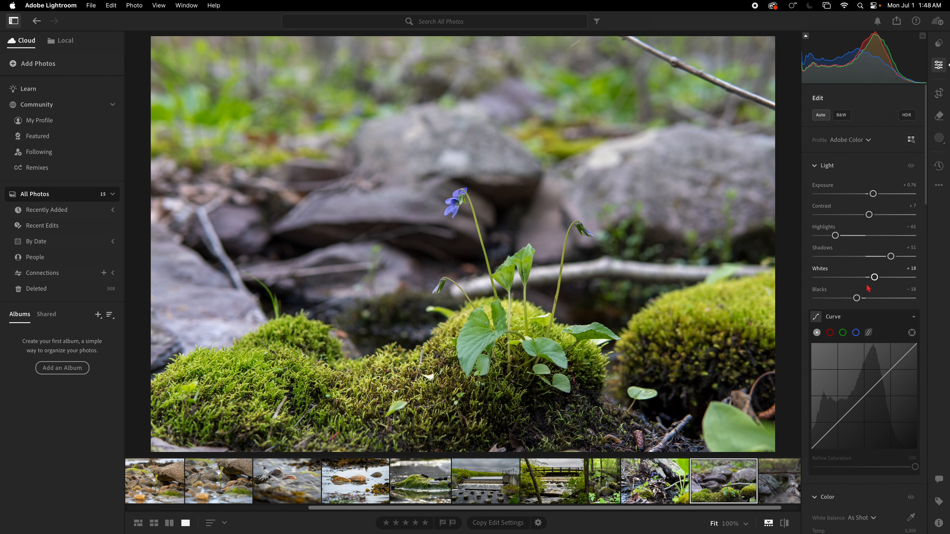
click(456, 209)
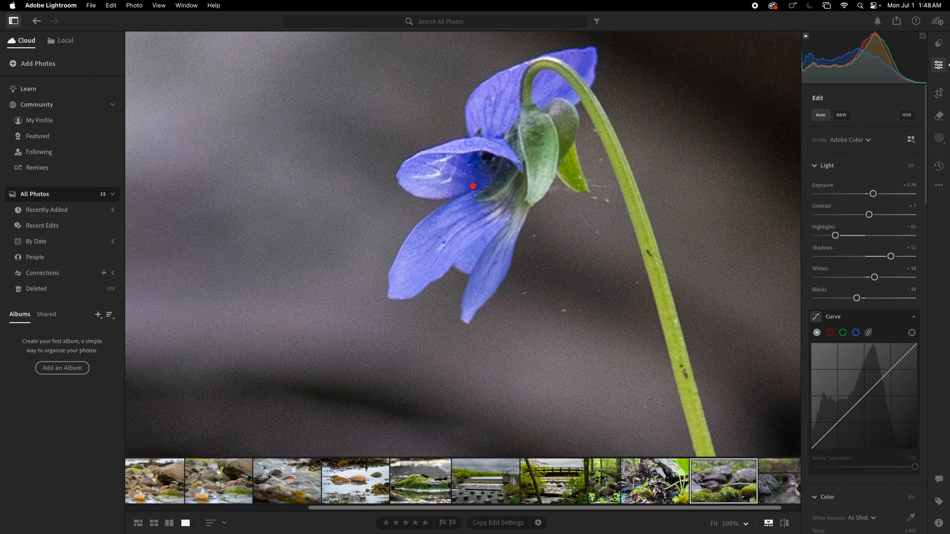
click(477, 178)
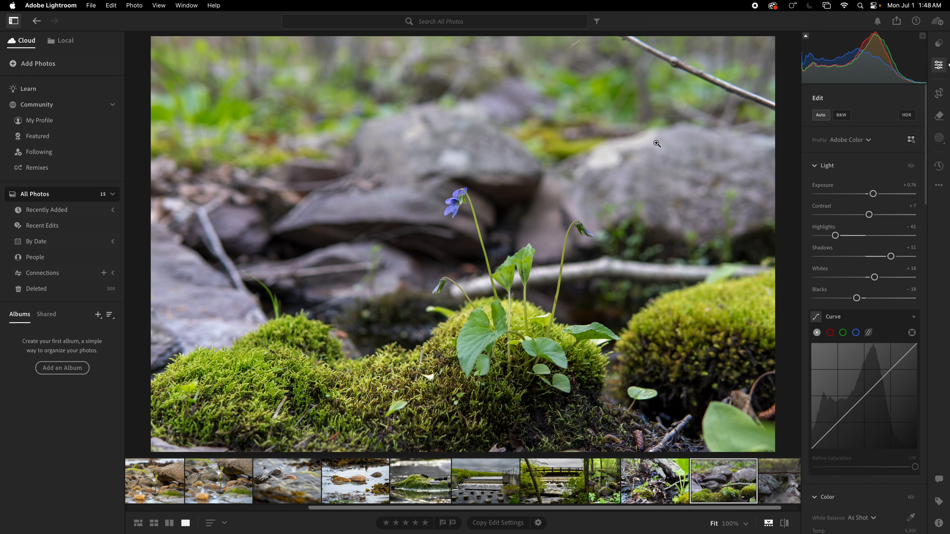
Check the camera and exposure information of the single violet photo and return to its edit controls.
click(938, 524)
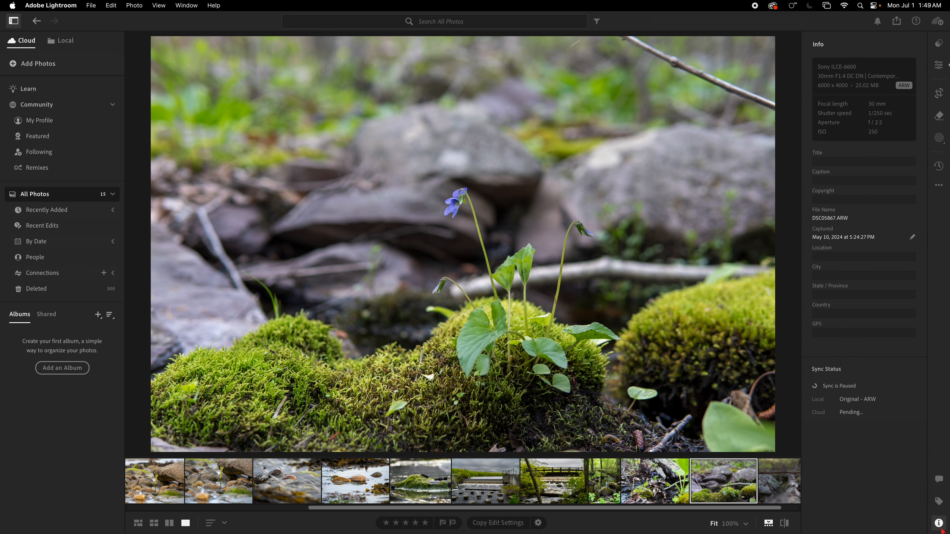
click(940, 529)
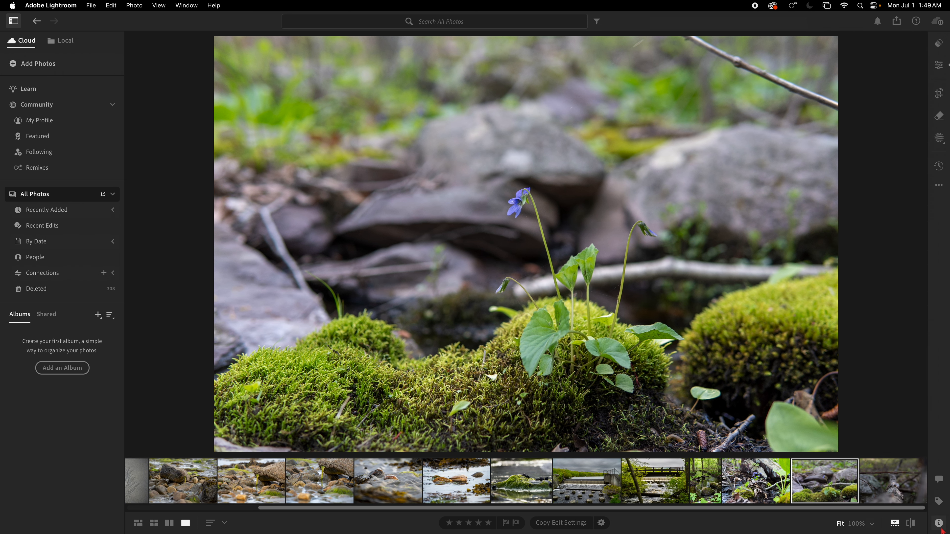
click(940, 528)
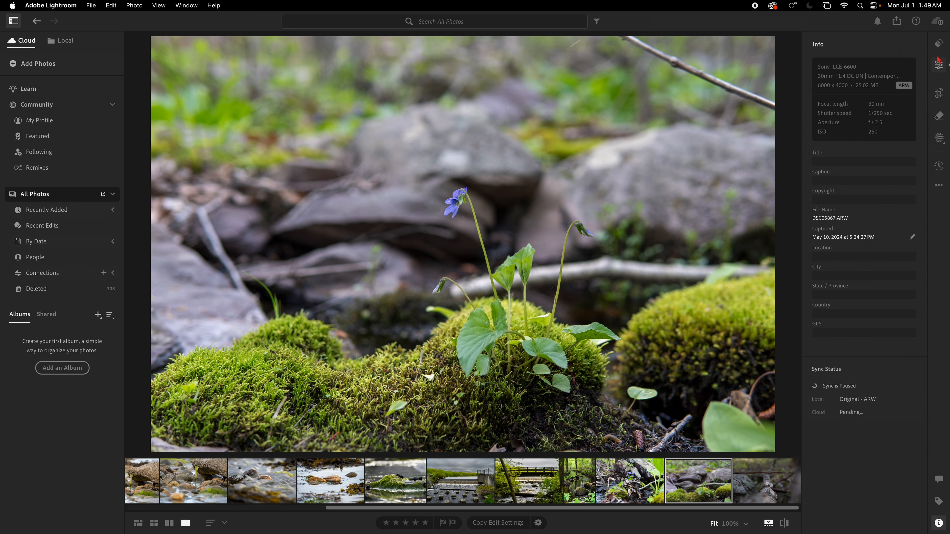
click(939, 61)
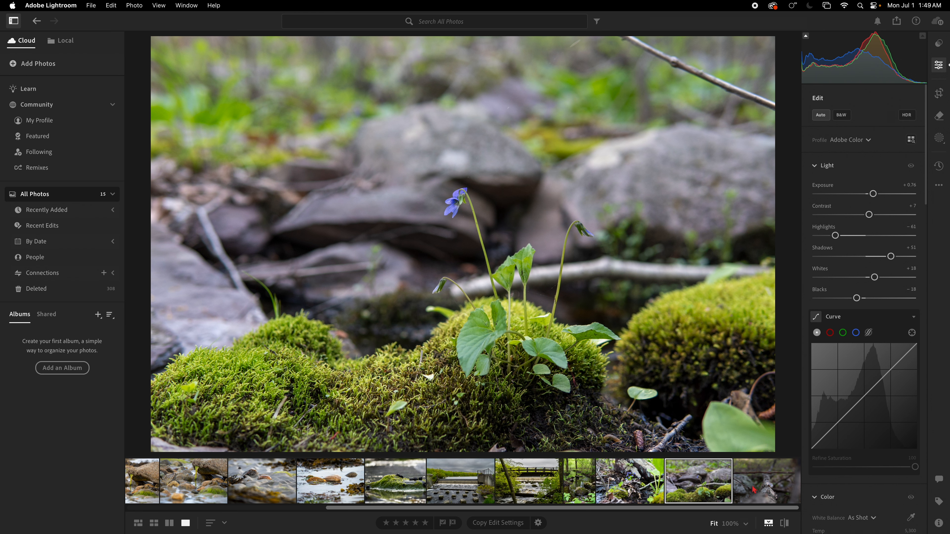
Apply Auto adjustments to the bracket fungus photo and refine them with Whites at +21 and slightly higher Contrast.
click(764, 492)
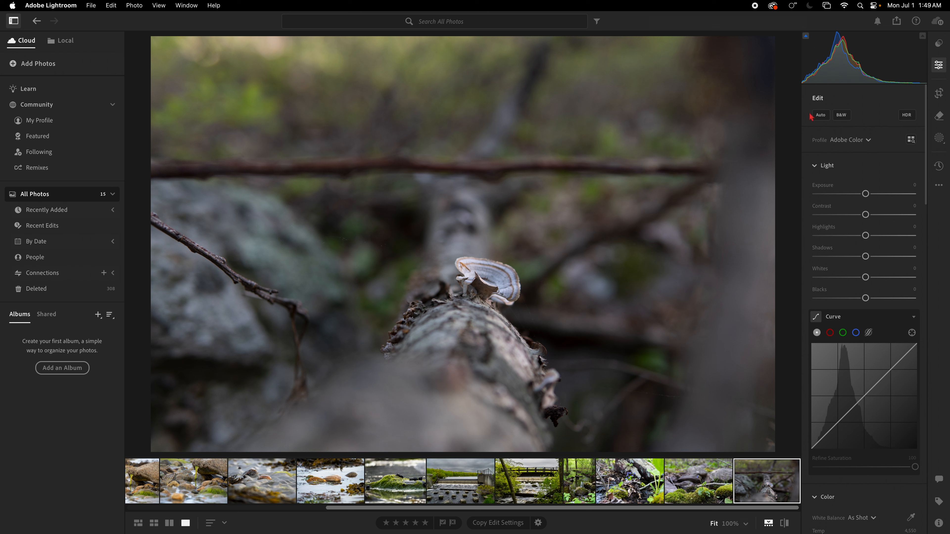
click(818, 114)
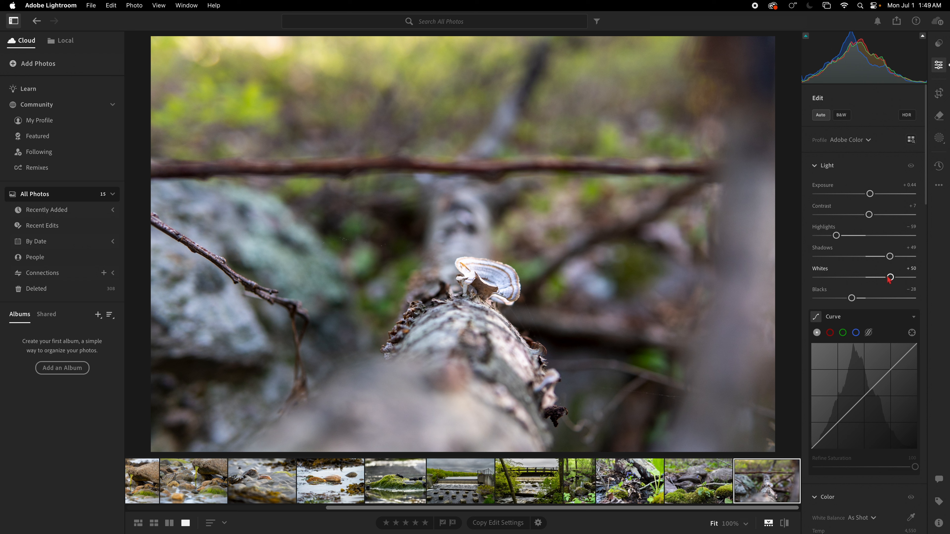
drag(890, 277, 876, 278)
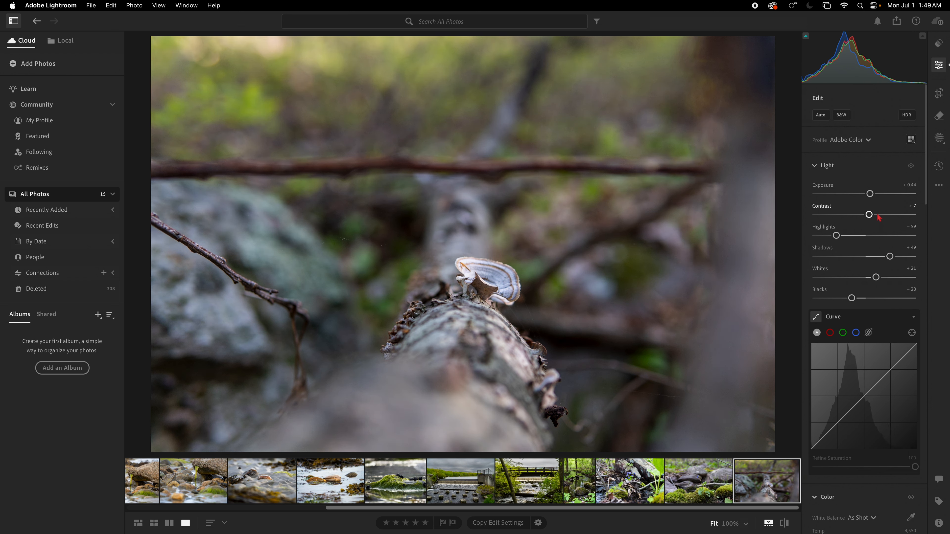
drag(869, 214, 872, 214)
View the bracket fungus photo's camera information and examine the fungus detail at 100%.
click(938, 523)
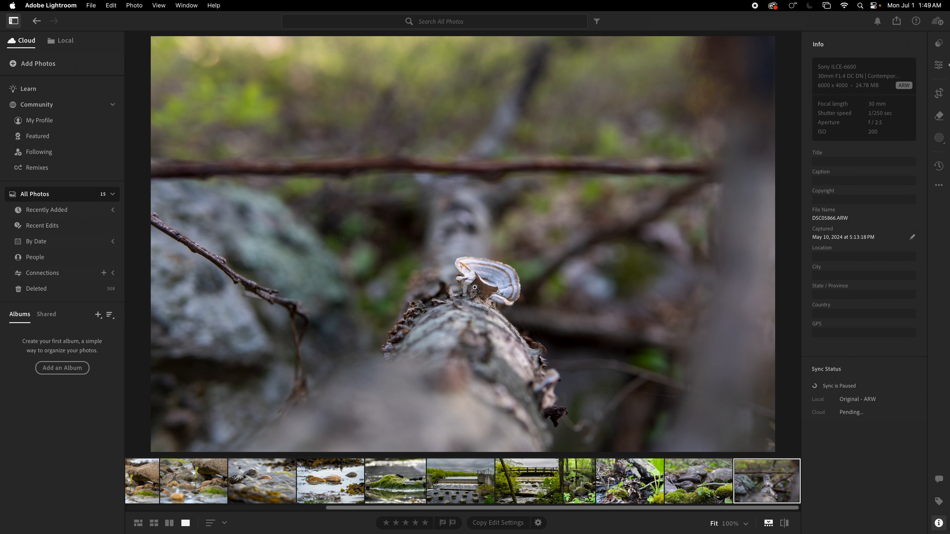
click(480, 281)
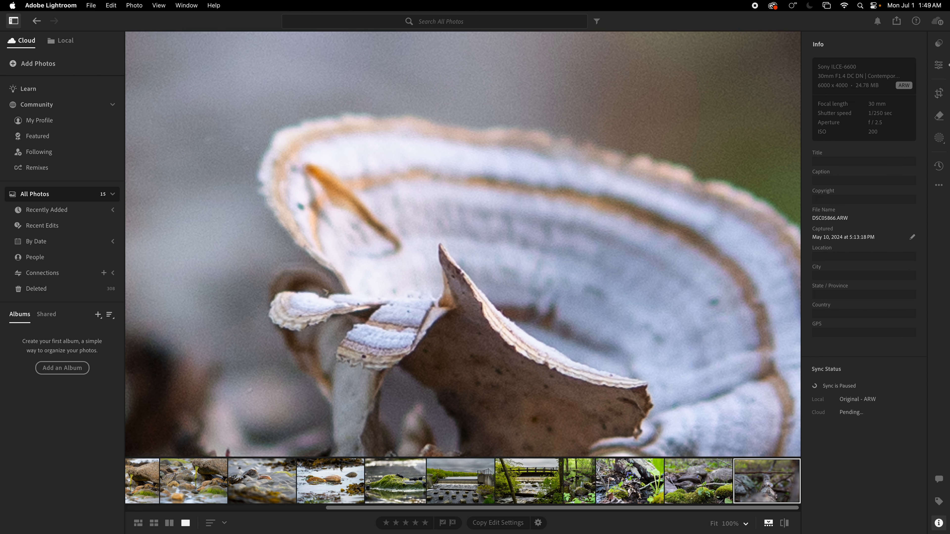
click(516, 226)
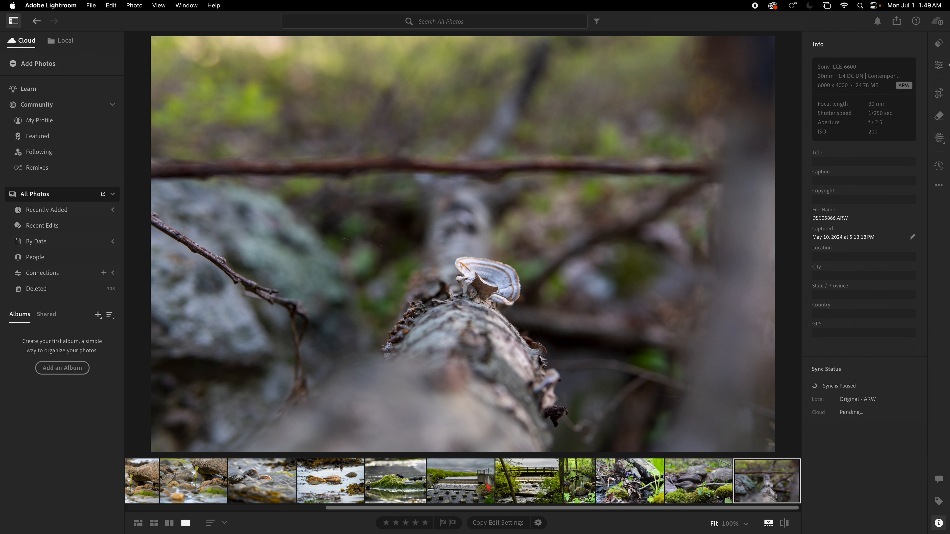
Review the camera information of the woodland stream photo and of the chipmunk photo at the start of the series.
click(586, 488)
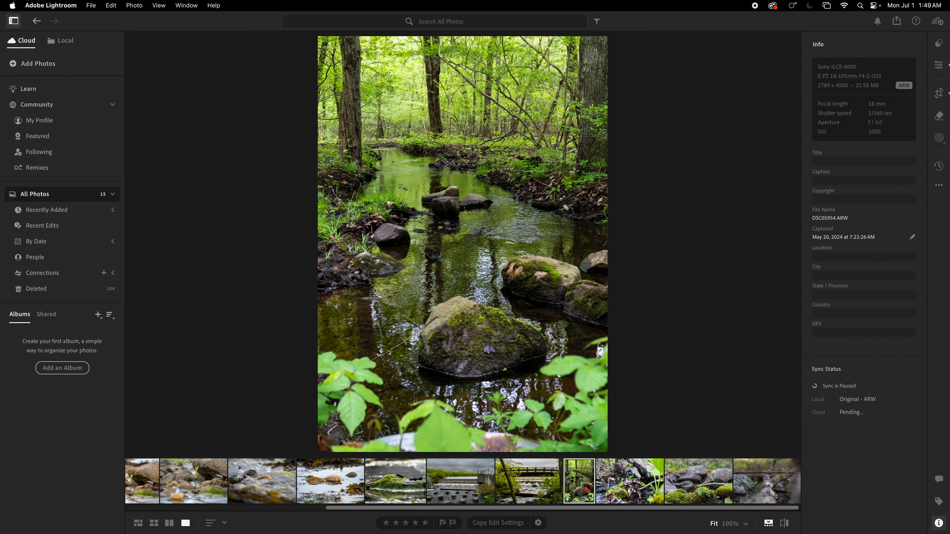
drag(552, 509, 302, 513)
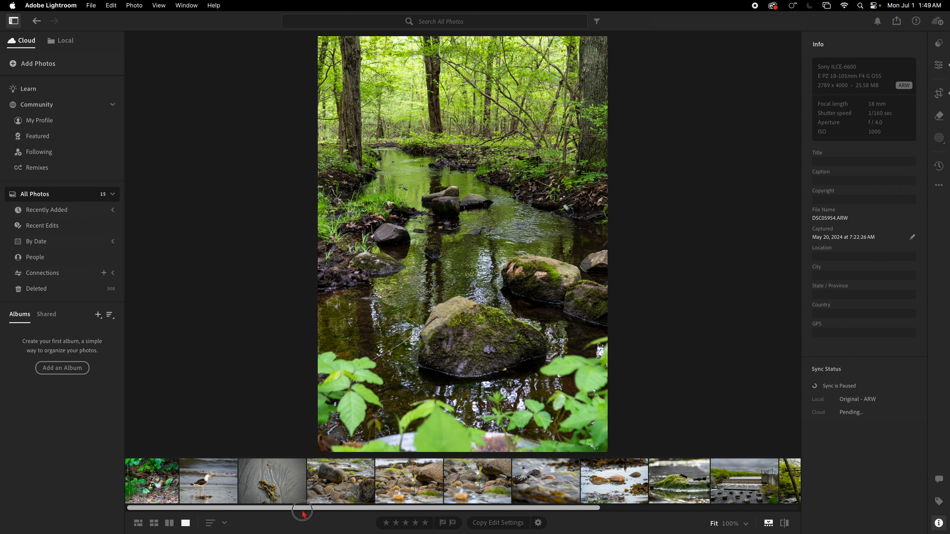
click(162, 487)
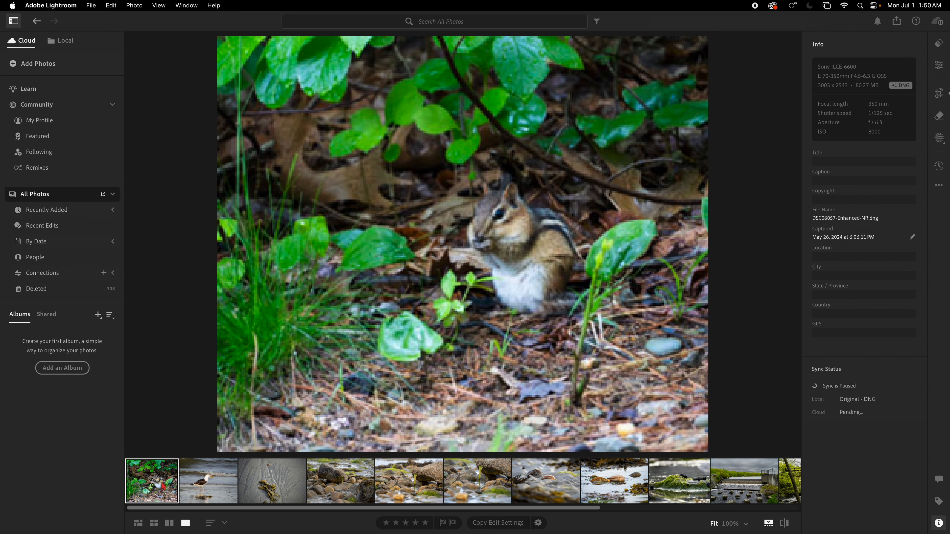